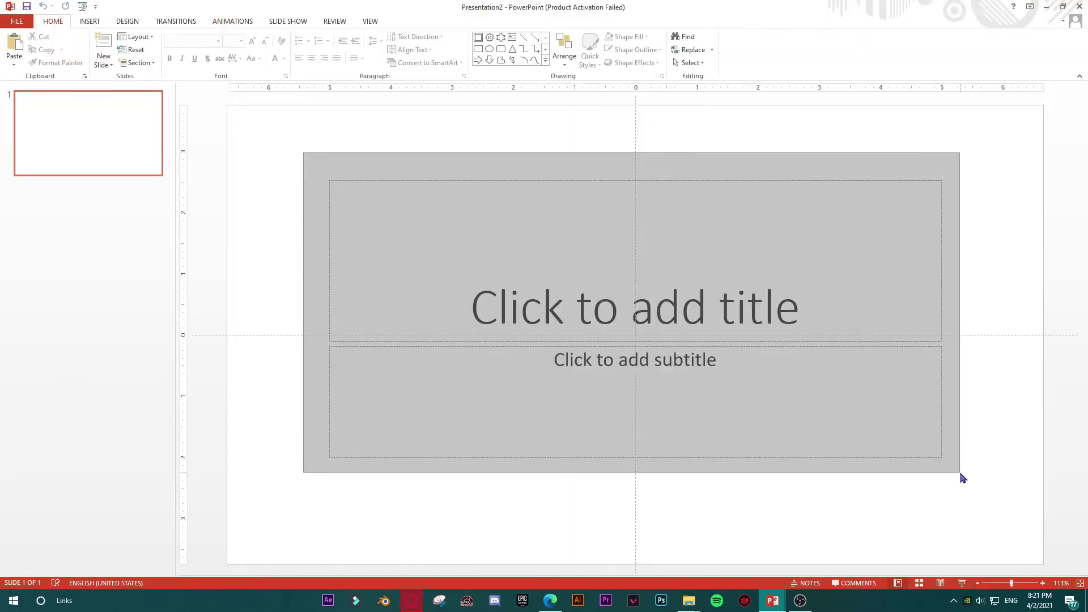
# - Delete both the title and subtitle placeholders so the first slide is blank
pyautogui.press('Delete')
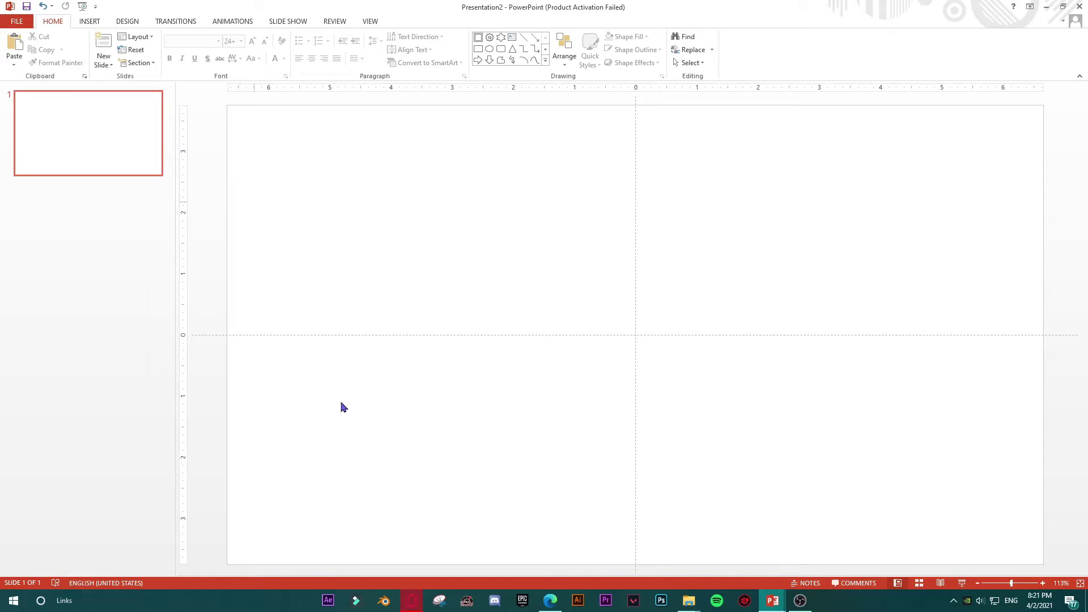
pyautogui.click(412, 600)
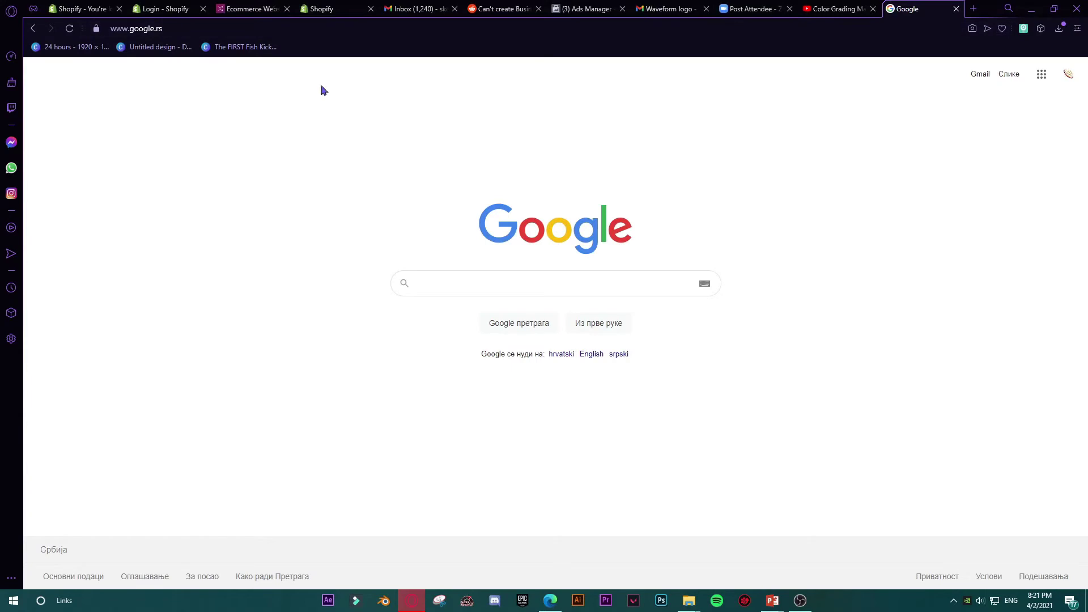
# - Search Google for 'tiktok video format' and note the 1080×1920 dimensions
pyautogui.write('ti')
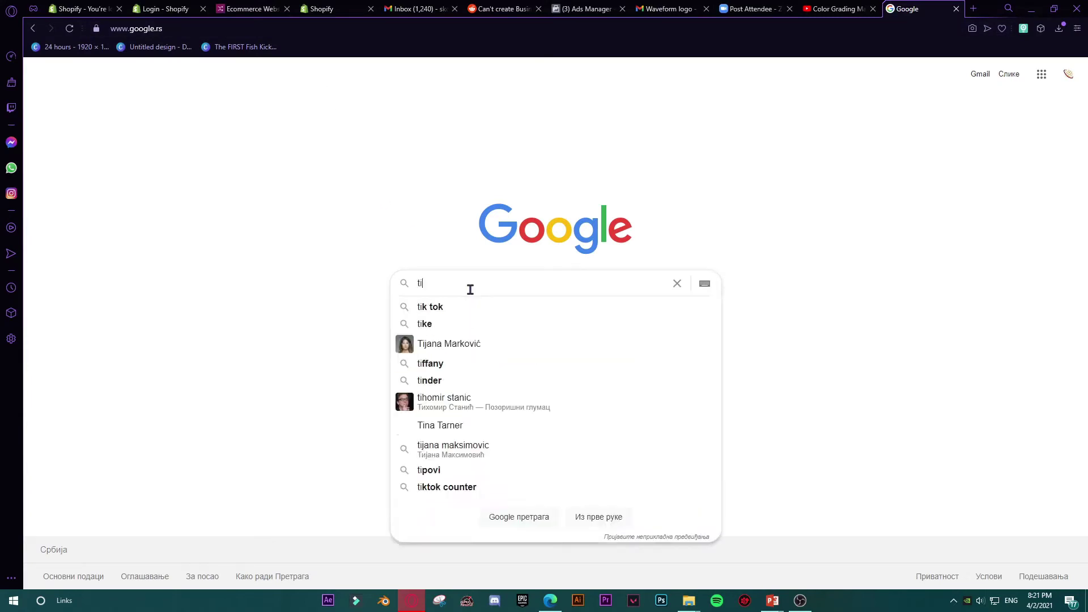
pyautogui.write('ktok')
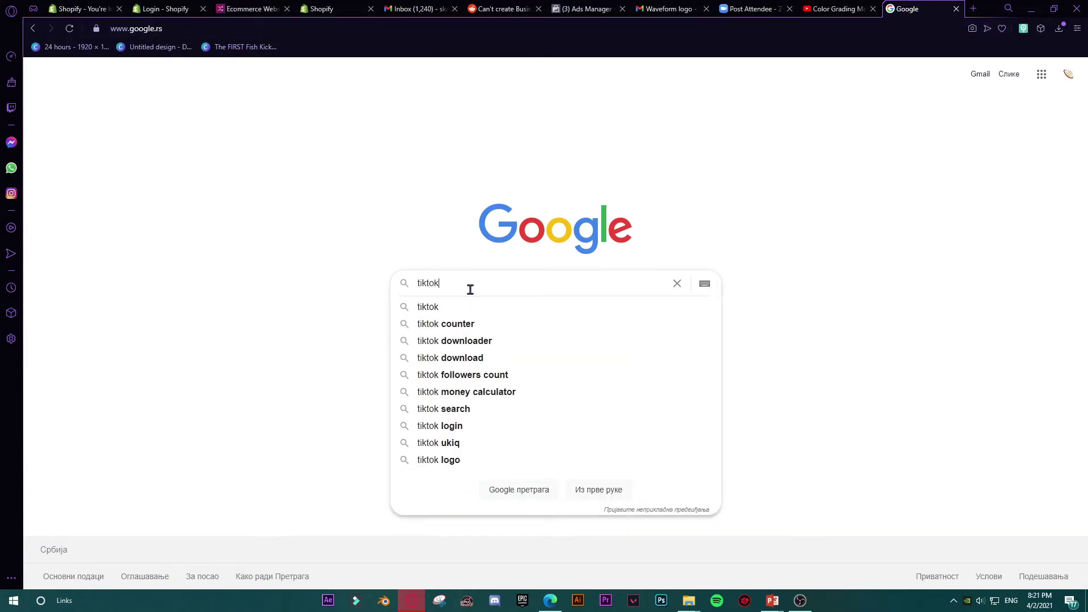
pyautogui.write(' video format')
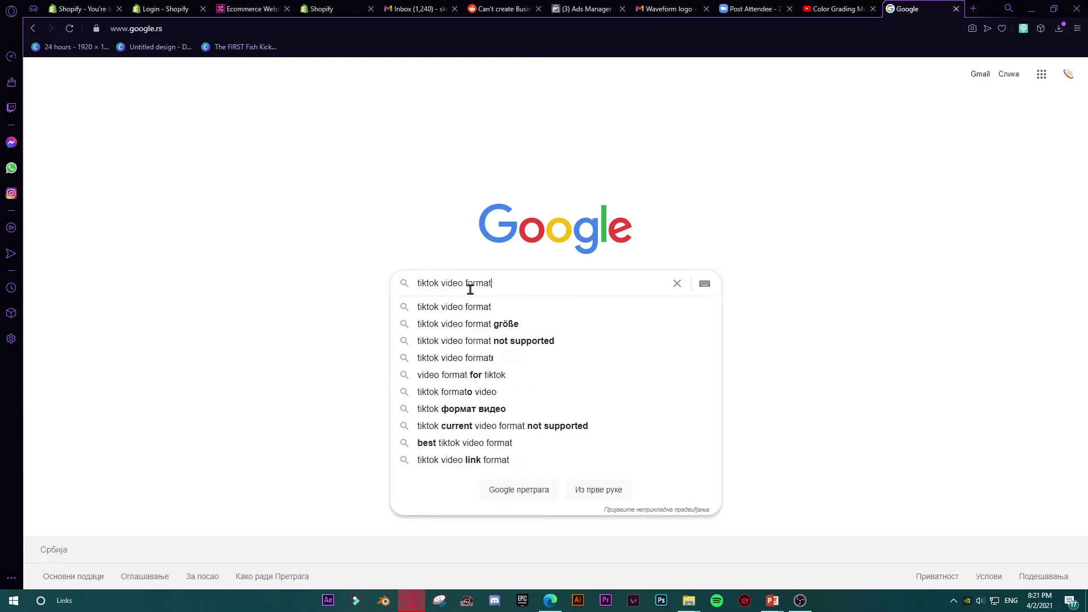
pyautogui.press('Return')
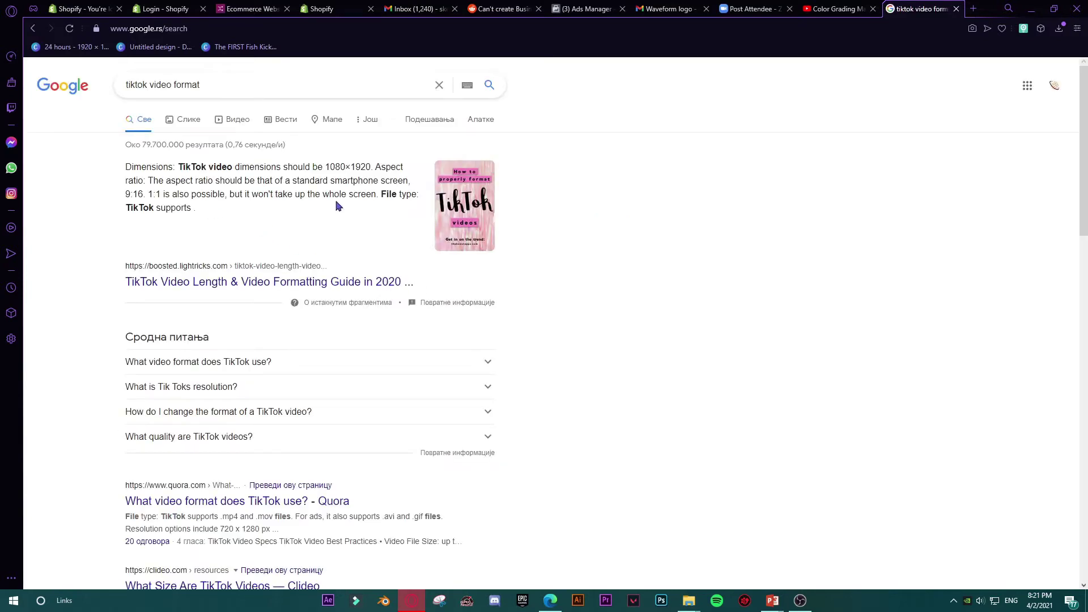
pyautogui.moveTo(334, 167); pyautogui.dragTo(371, 167)
pyautogui.click(326, 168)
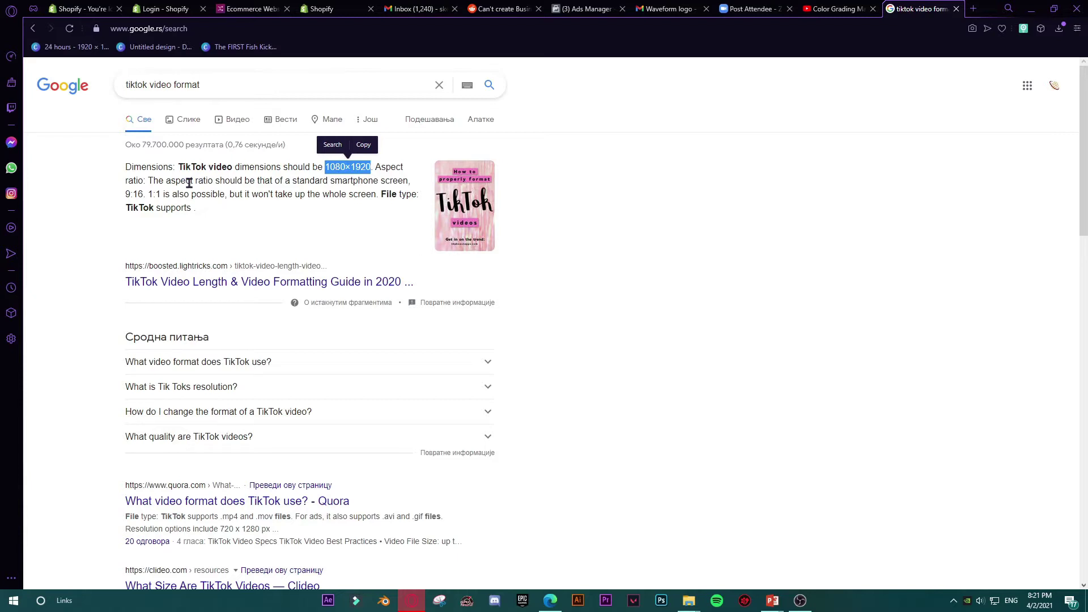
pyautogui.click(973, 9)
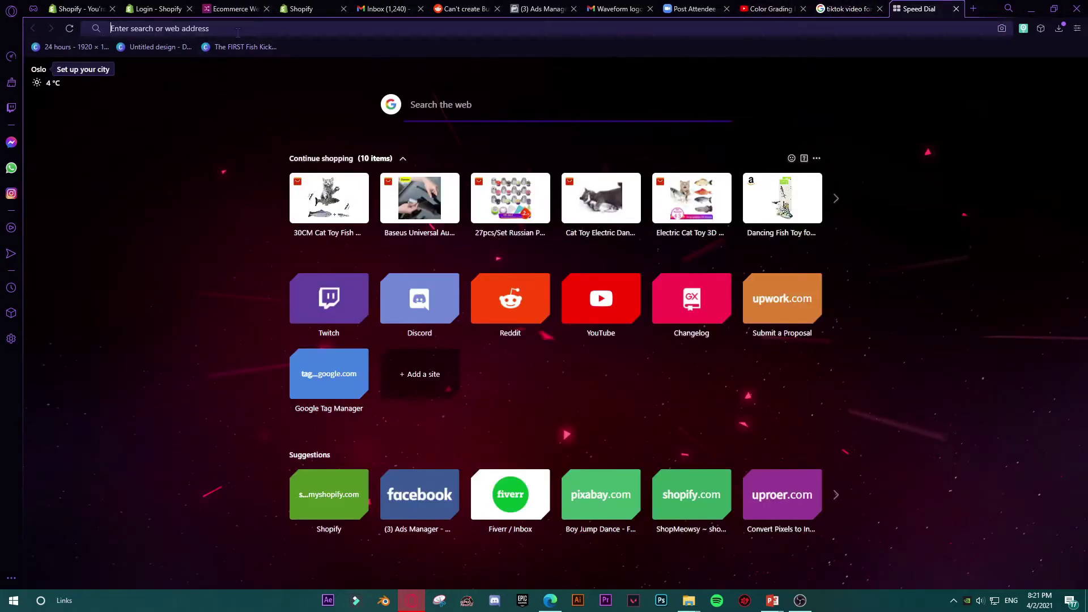
# - Run a Google search for 'facebook business manager' and scroll through the results
pyautogui.write('g')
pyautogui.press('Return')
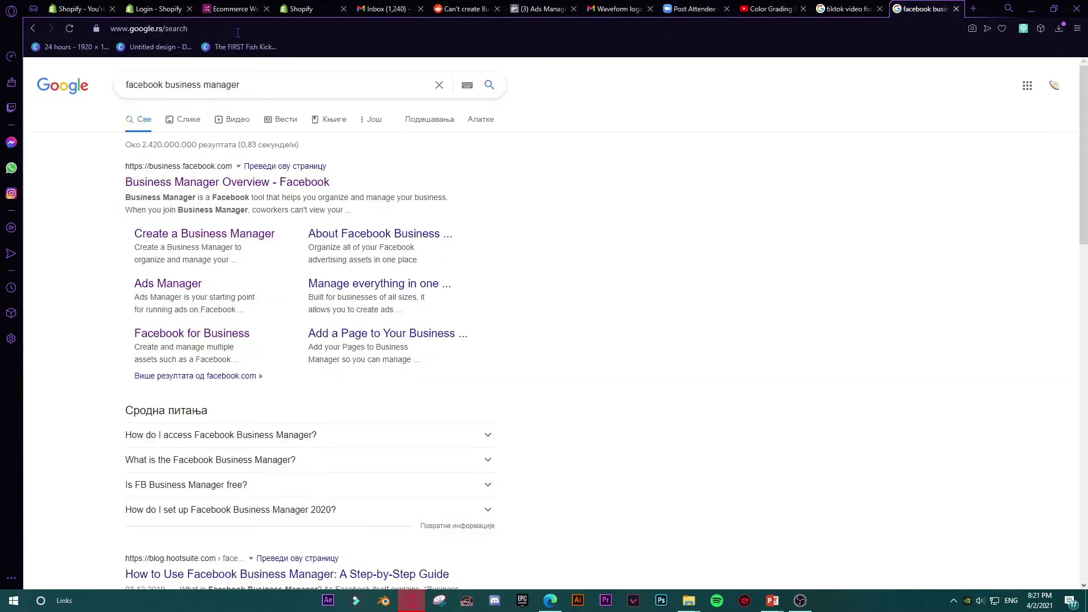
pyautogui.press('End')
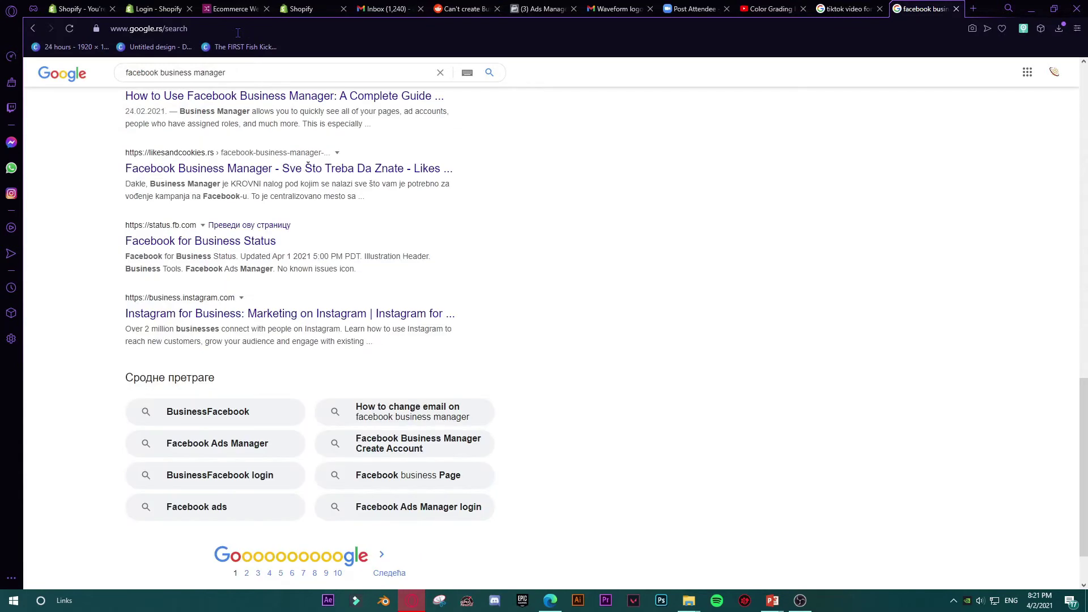
pyautogui.scroll(5, 259, 216)
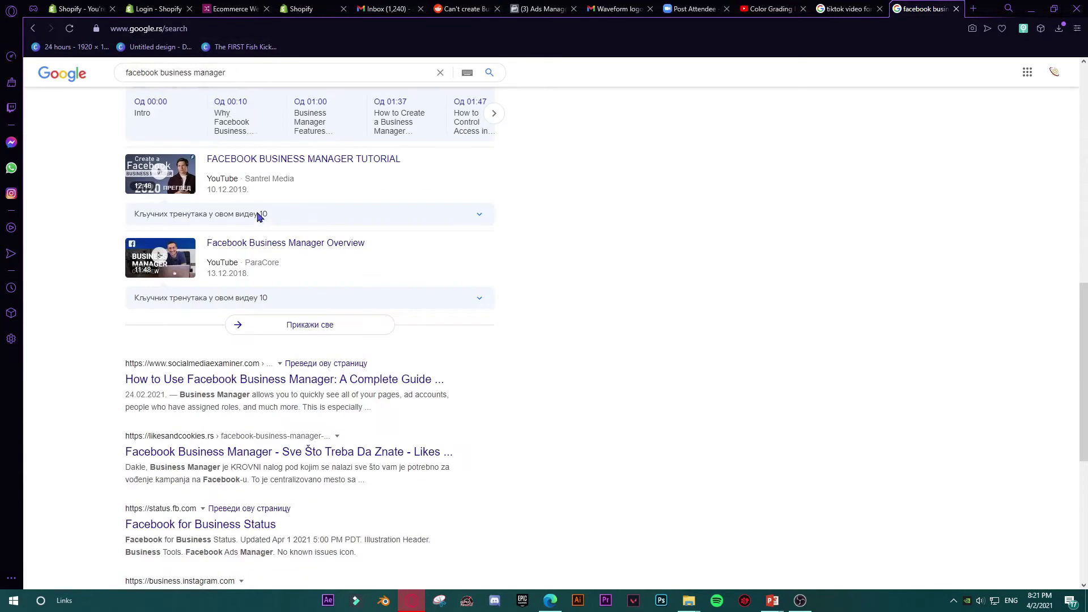
# - Search 'pixels to inches' and open Uproer's image size calculator result
pyautogui.moveTo(238, 72); pyautogui.dragTo(44, 71)
pyautogui.write('pi')
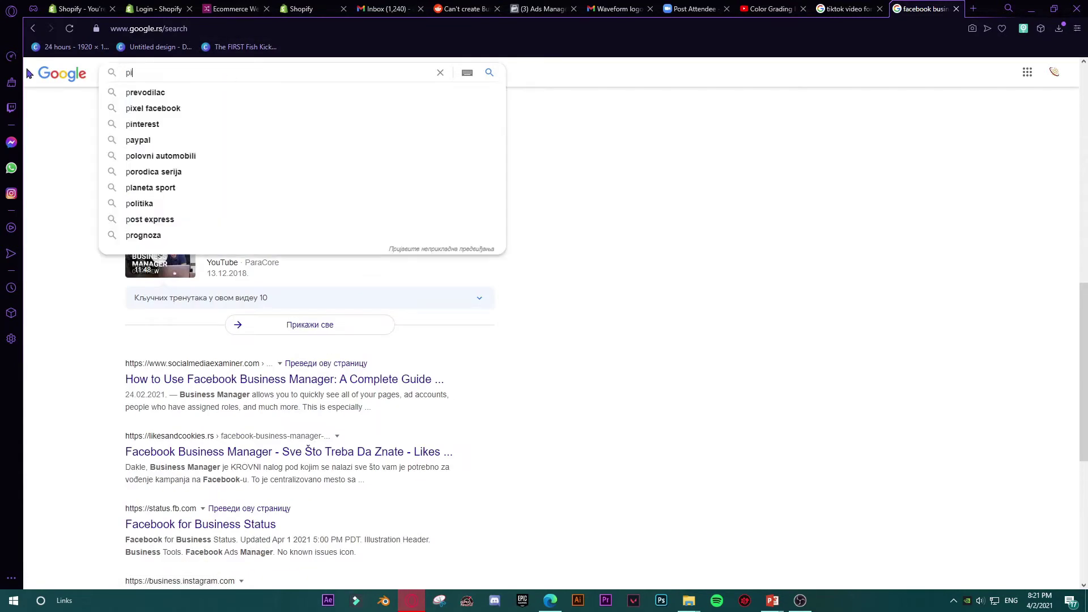
pyautogui.write('xels to inches')
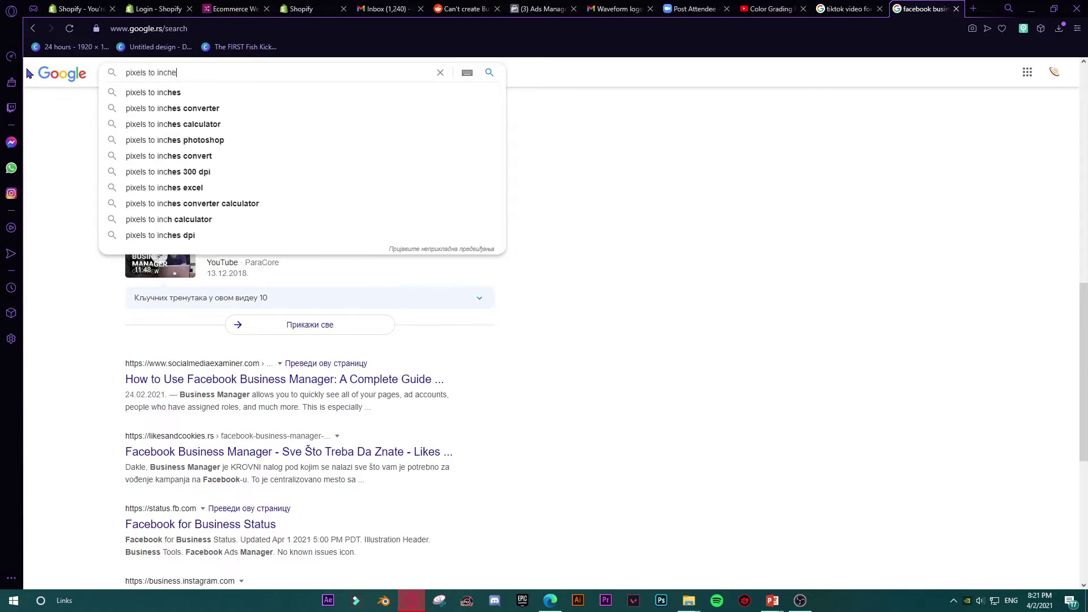
pyautogui.press('Return')
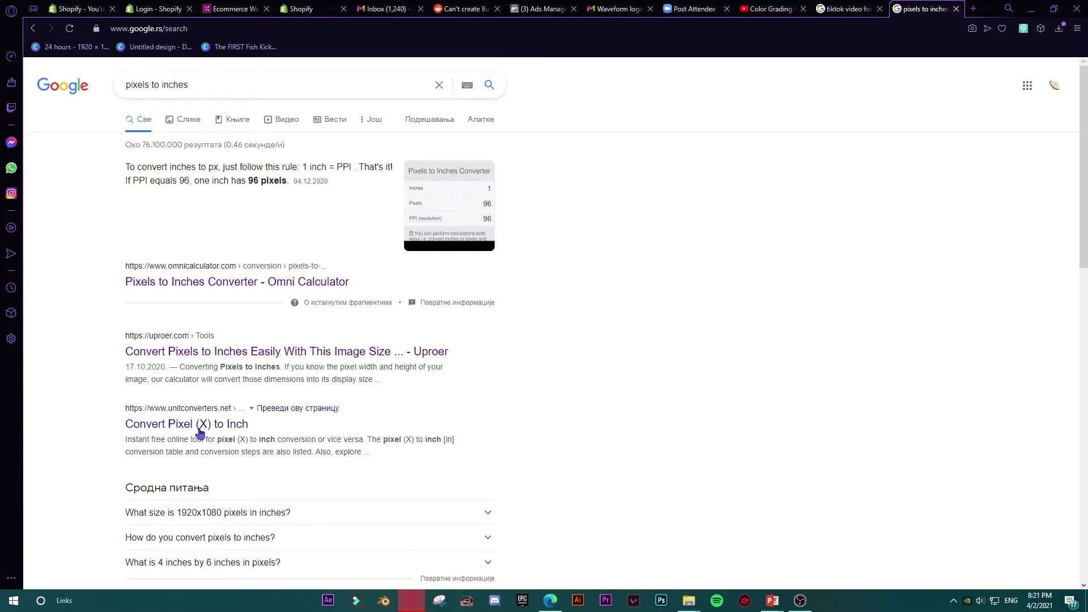
pyautogui.click(232, 353)
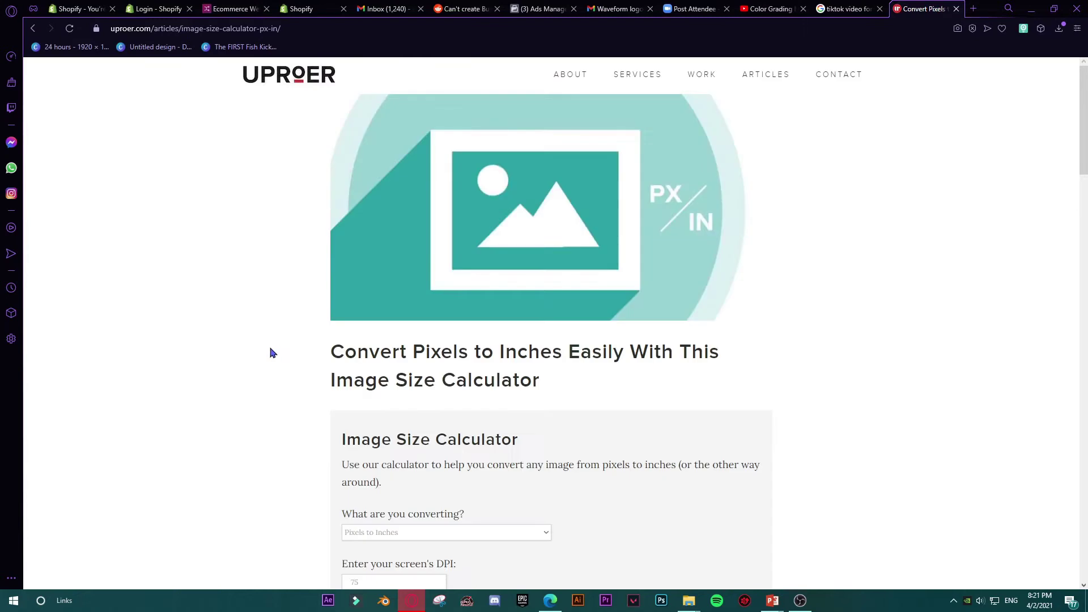
# - Convert 1080×1920 pixels to 14.4 × 25.6 inches in Uproer's calculator, then return to Presentation2
pyautogui.click(33, 29)
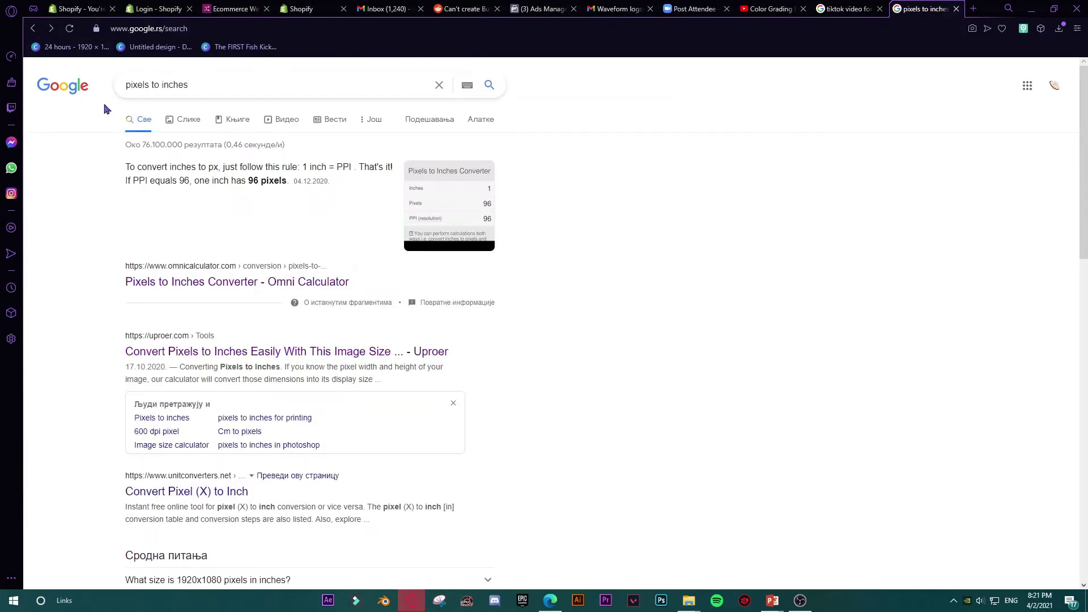
pyautogui.click(164, 354)
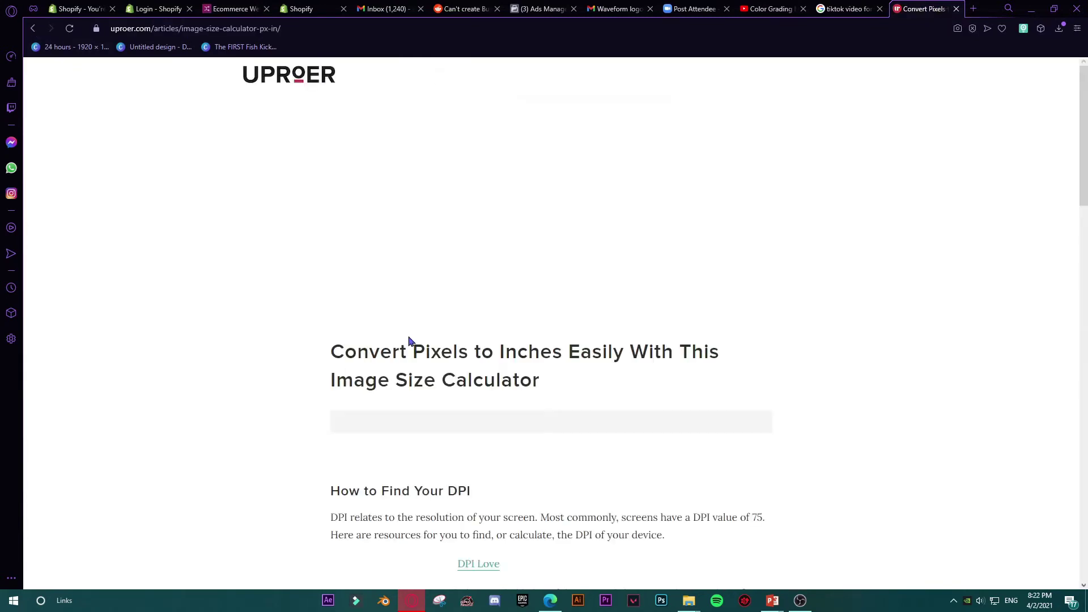
pyautogui.scroll(-3, 415, 341)
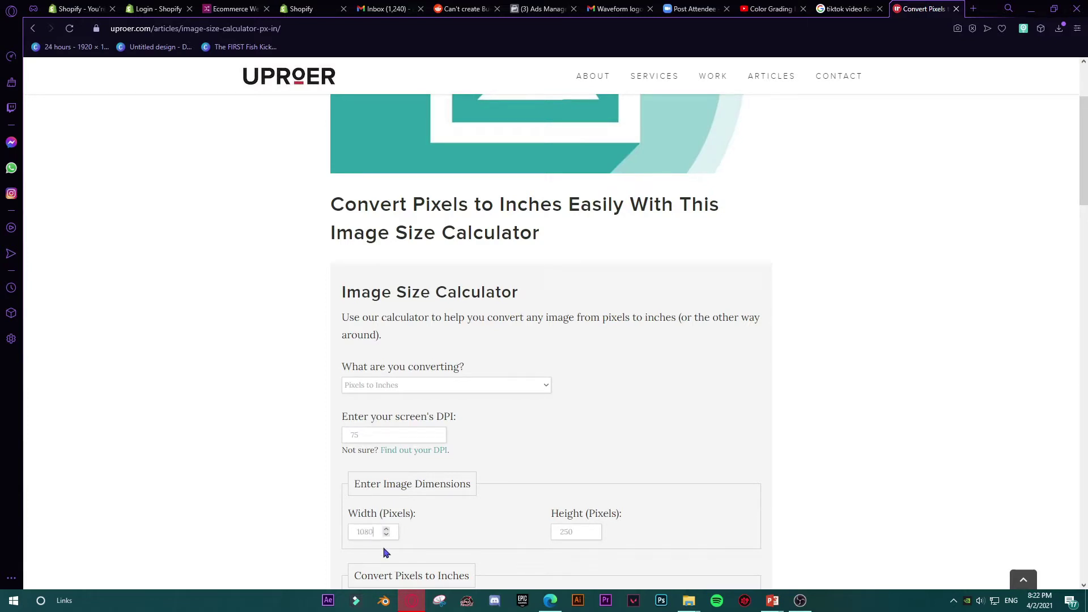
pyautogui.click(568, 531)
pyautogui.scroll(-2, 529, 502)
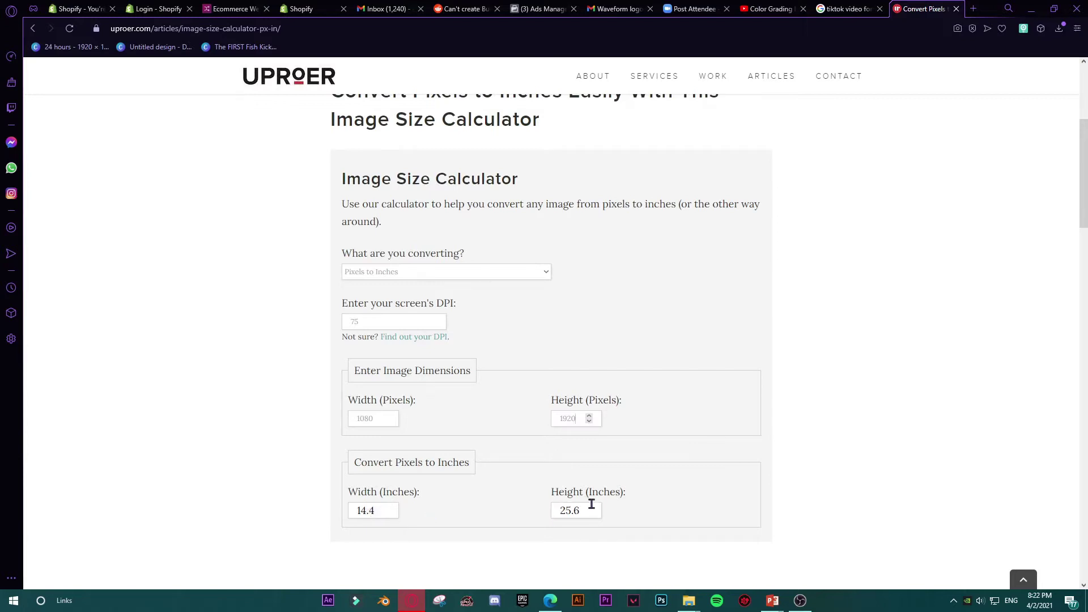
pyautogui.moveTo(780, 607)
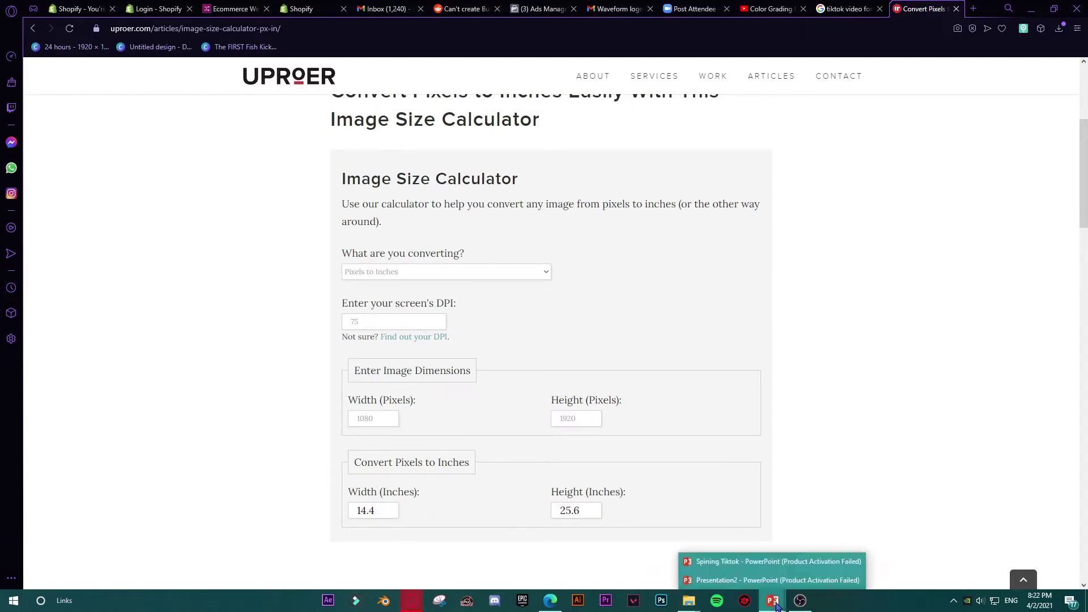
pyautogui.click(770, 580)
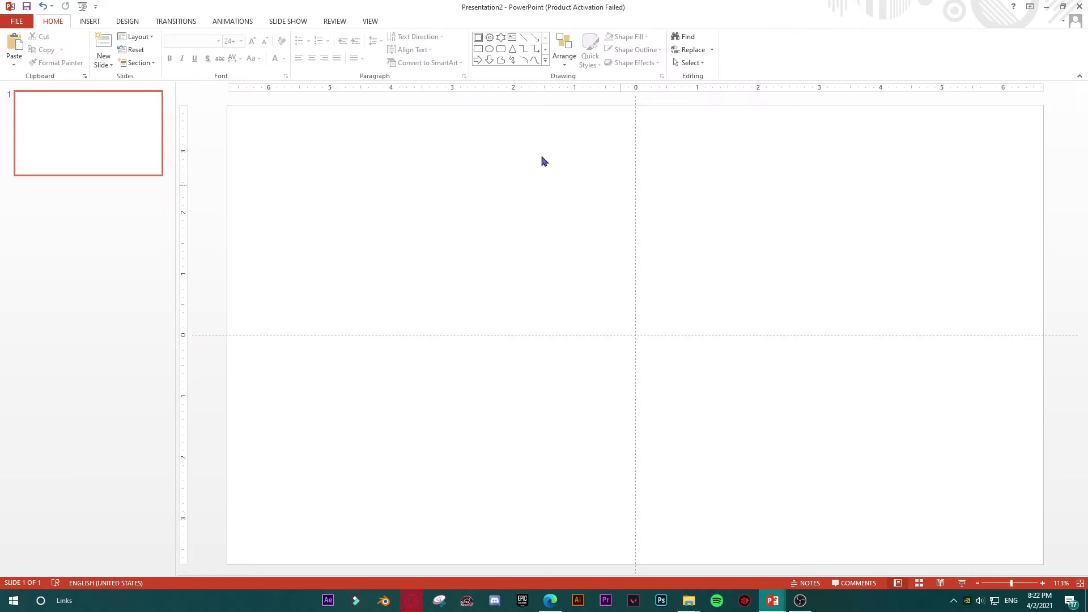
# - In Custom Slide Size, enter a 14.4 in width and 25.6 in height
pyautogui.click(129, 23)
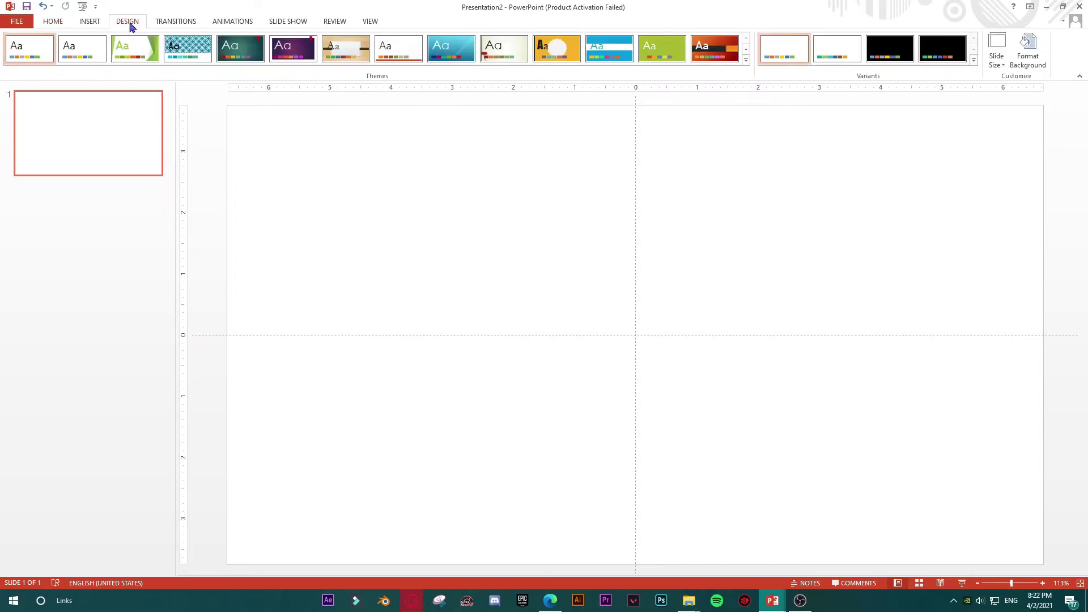
pyautogui.click(997, 62)
pyautogui.click(1023, 128)
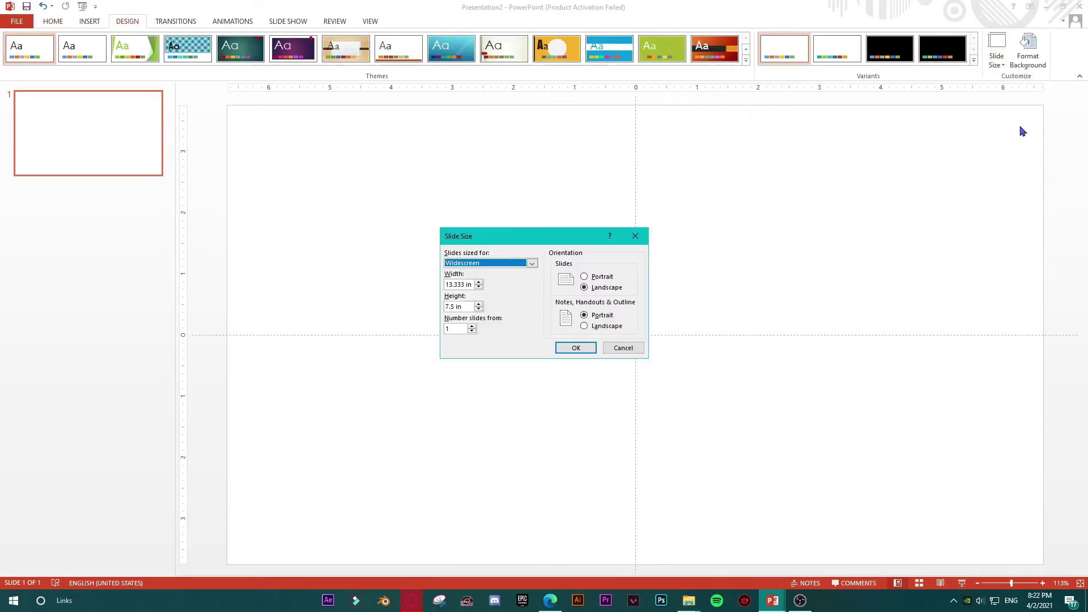
pyautogui.click(471, 286)
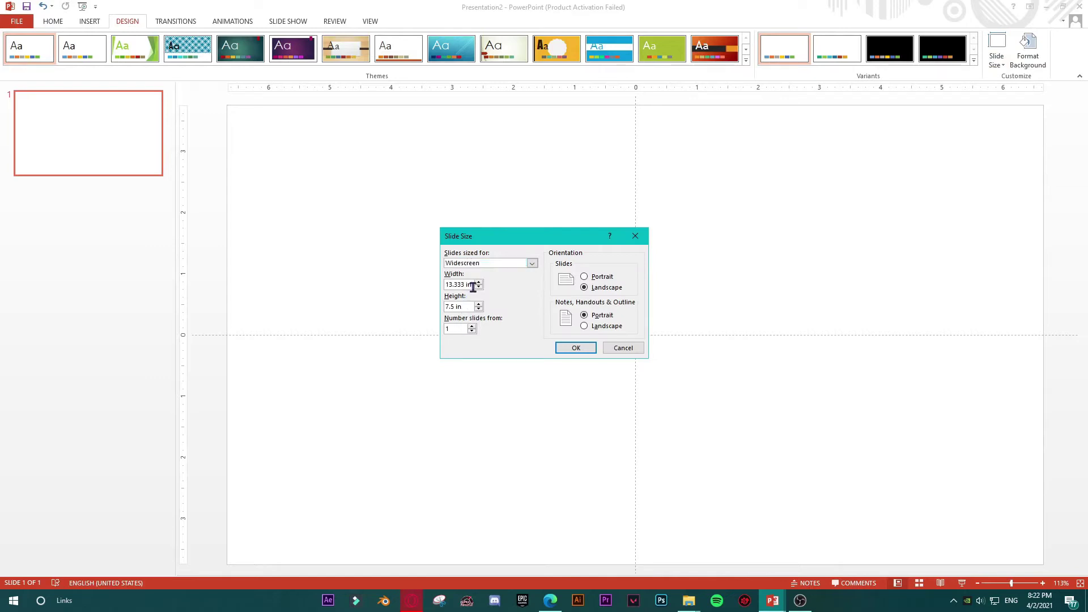
pyautogui.moveTo(473, 286); pyautogui.dragTo(432, 288)
pyautogui.write('145')
pyautogui.press('BackSpace')
pyautogui.press('BackSpace')
pyautogui.moveTo(466, 309); pyautogui.dragTo(435, 311)
pyautogui.write('25')
# - Recheck the inch values in the calculator, then apply the portrait size with Ensure Fit
pyautogui.click(412, 600)
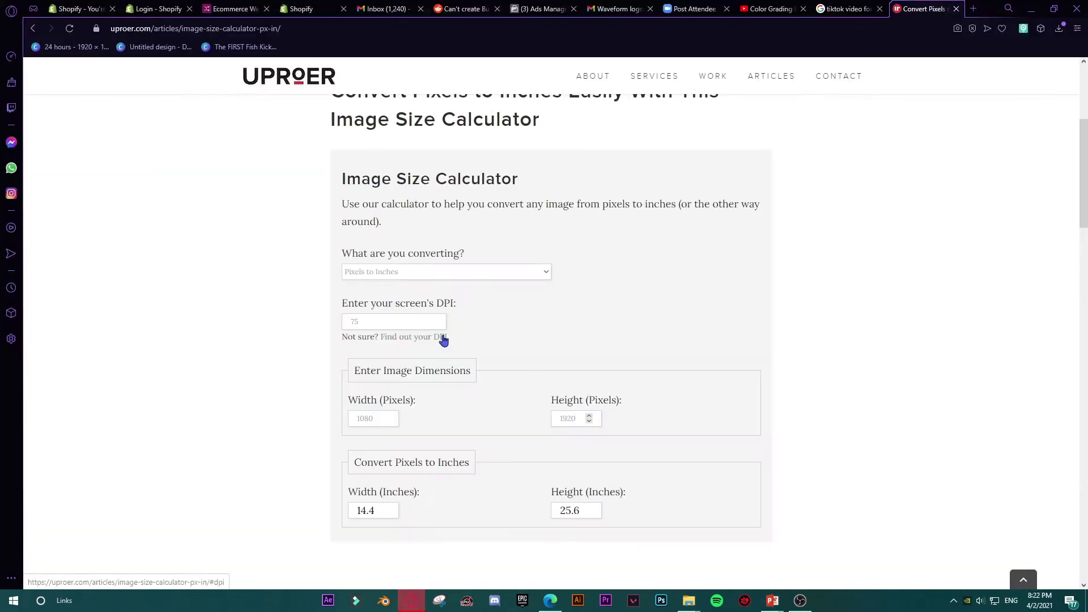
pyautogui.moveTo(772, 600)
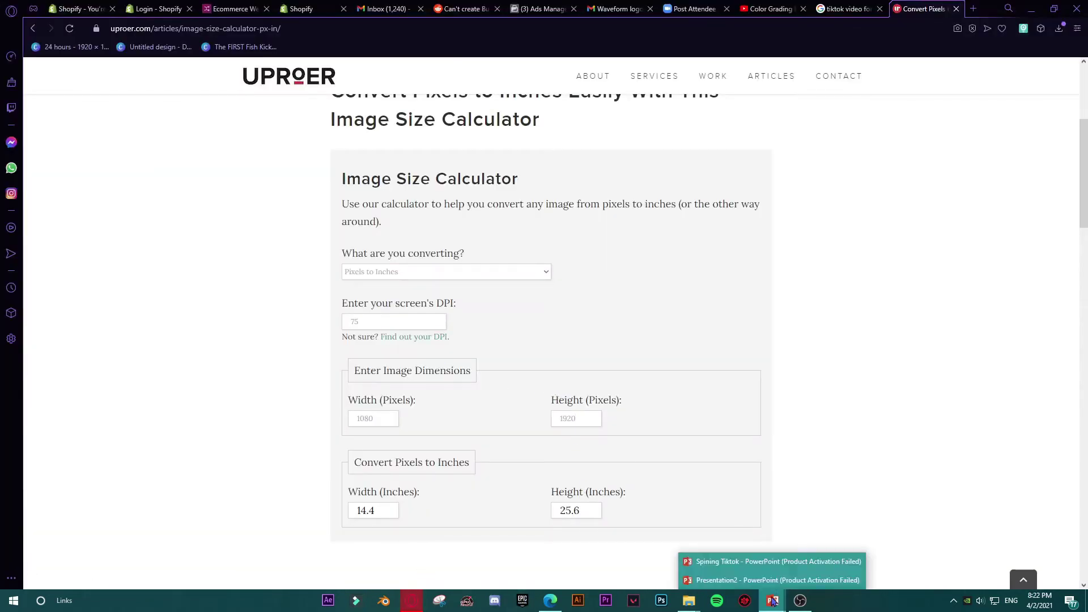
pyautogui.click(765, 582)
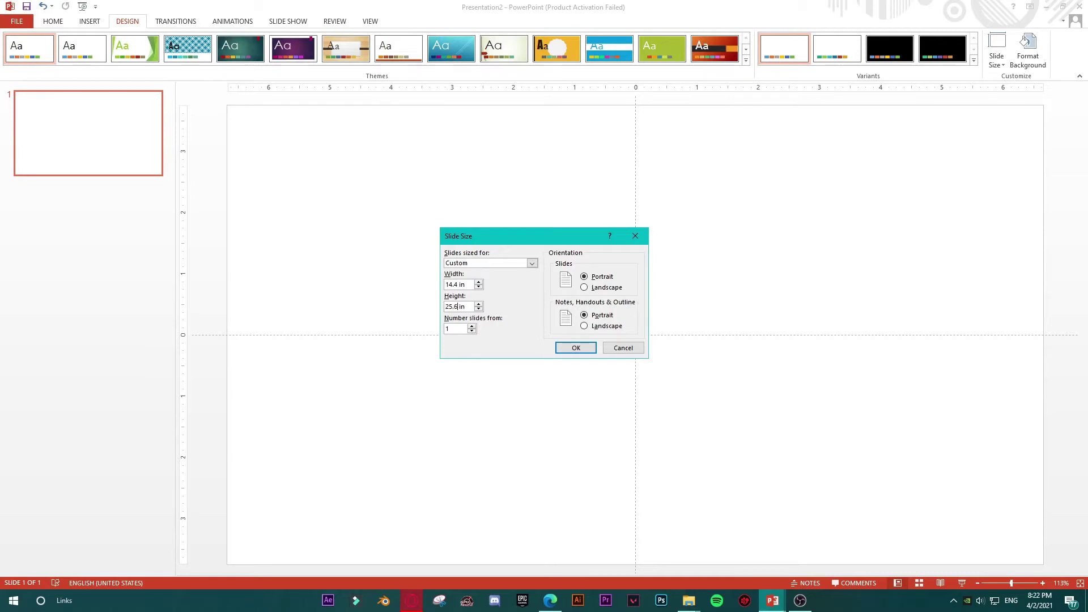
pyautogui.click(576, 349)
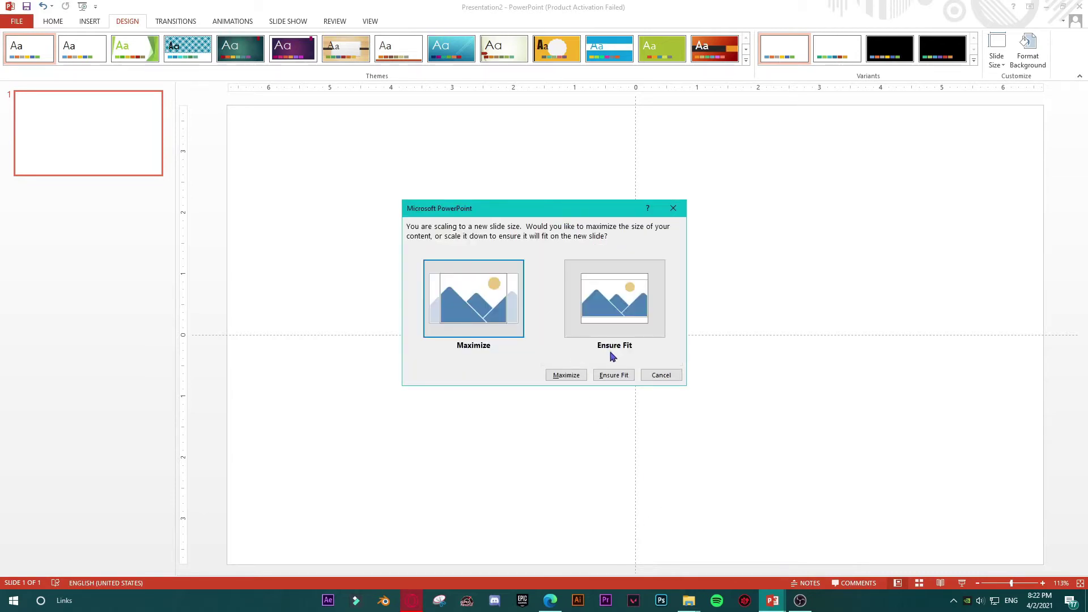
pyautogui.click(618, 375)
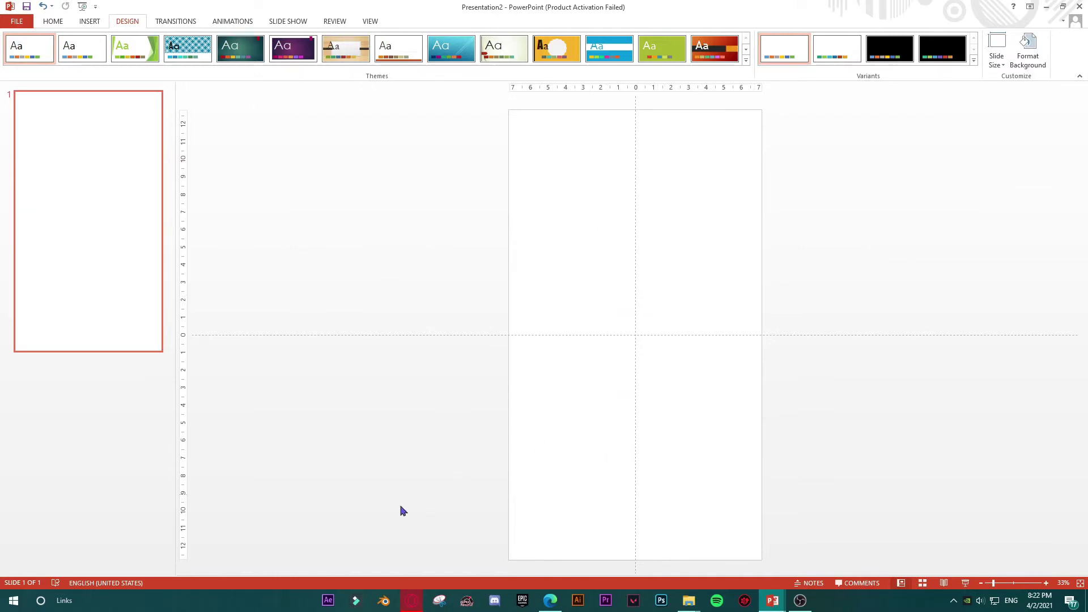
pyautogui.click(412, 600)
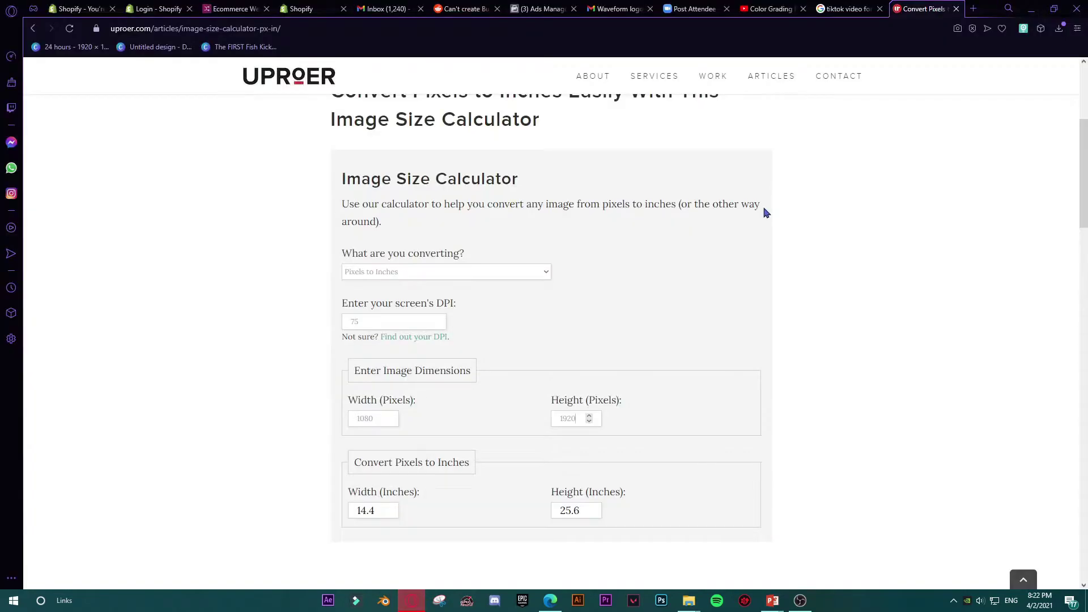
# - Search Google for 'pixabay' and open the Pixabay website
pyautogui.click(956, 9)
pyautogui.moveTo(228, 87); pyautogui.dragTo(12, 85)
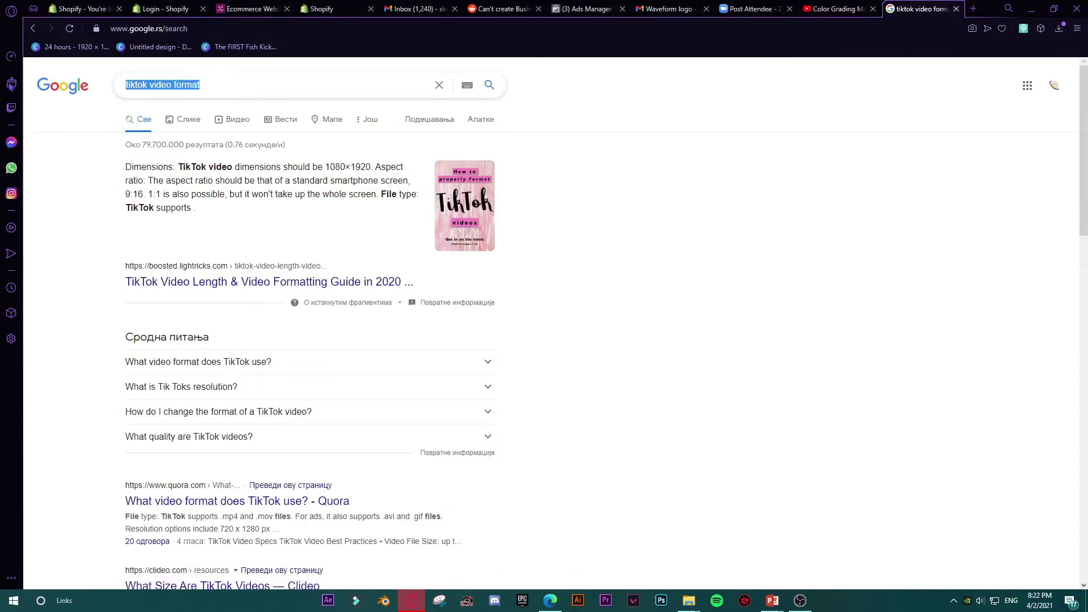
pyautogui.write('pi')
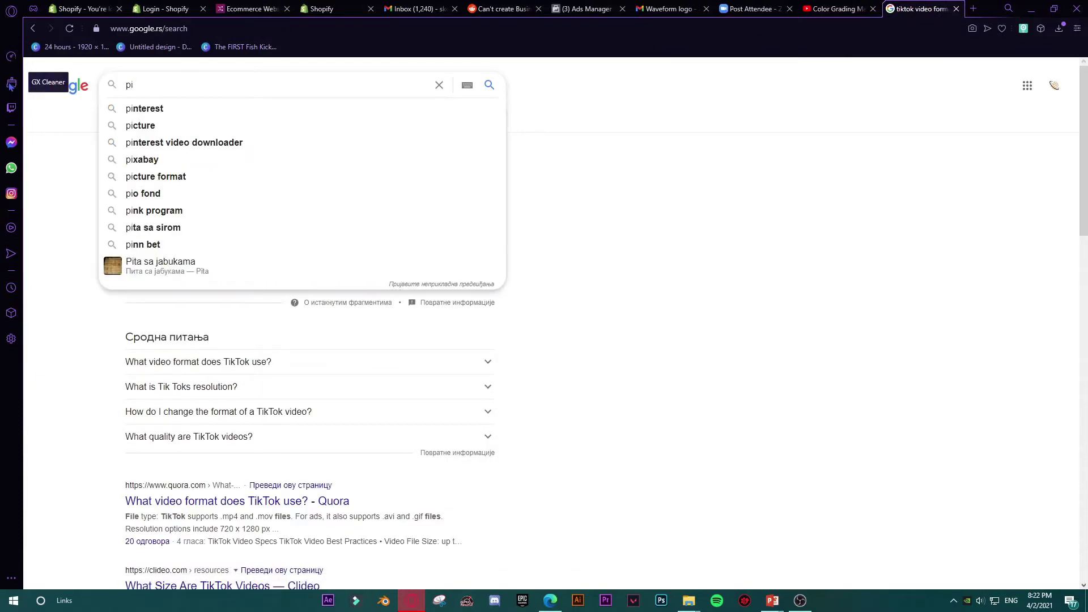
pyautogui.write('xabay')
pyautogui.press('Return')
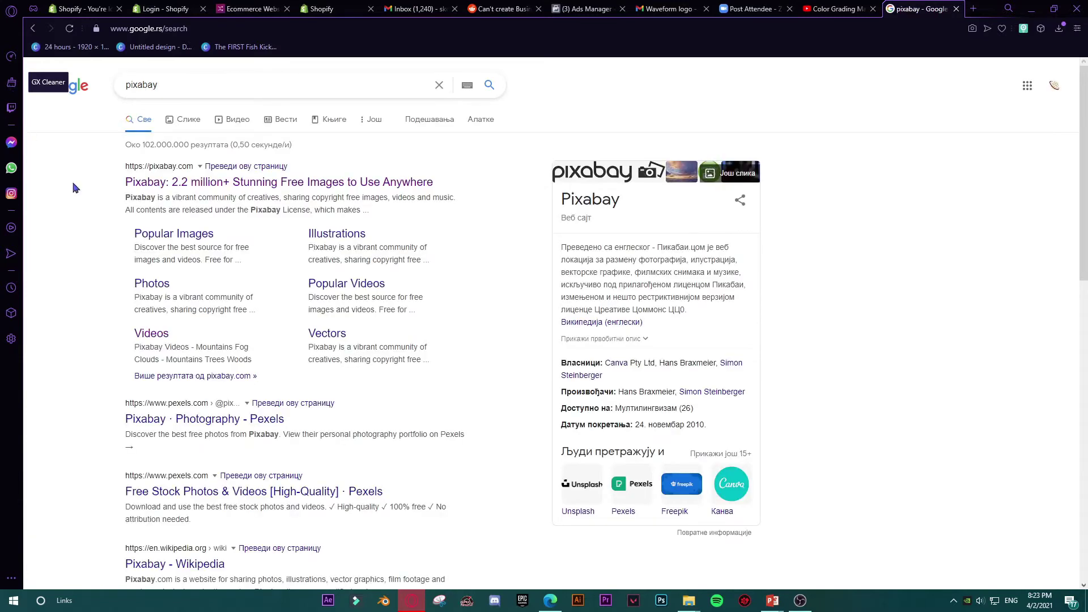
pyautogui.click(230, 182)
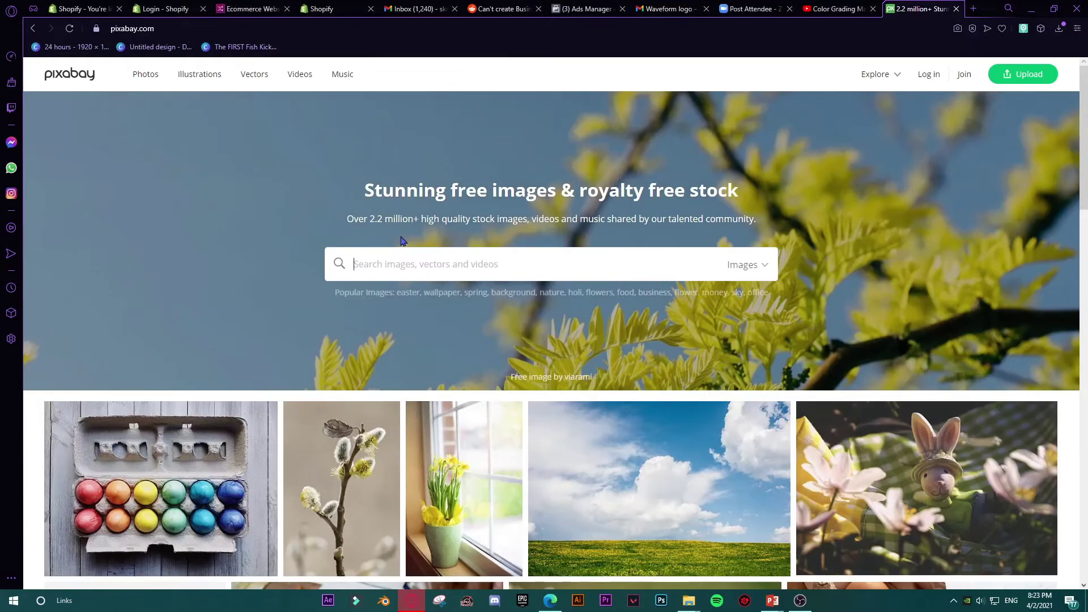
# - Search Pixabay for 'dance' and filter the results to videos only
pyautogui.click(402, 253)
pyautogui.write('dance')
pyautogui.press('Return')
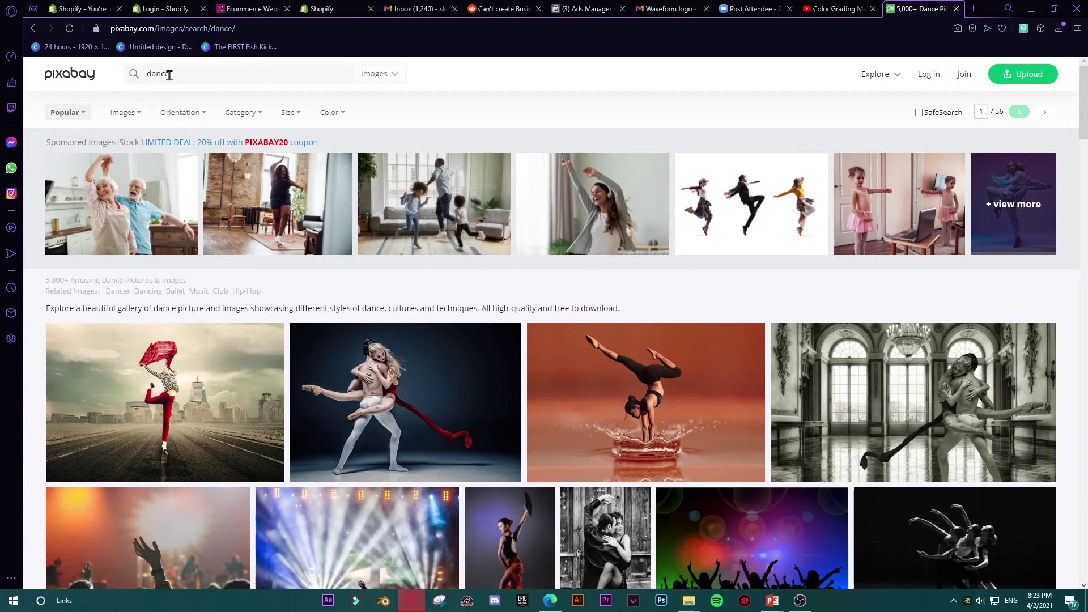
pyautogui.click(391, 74)
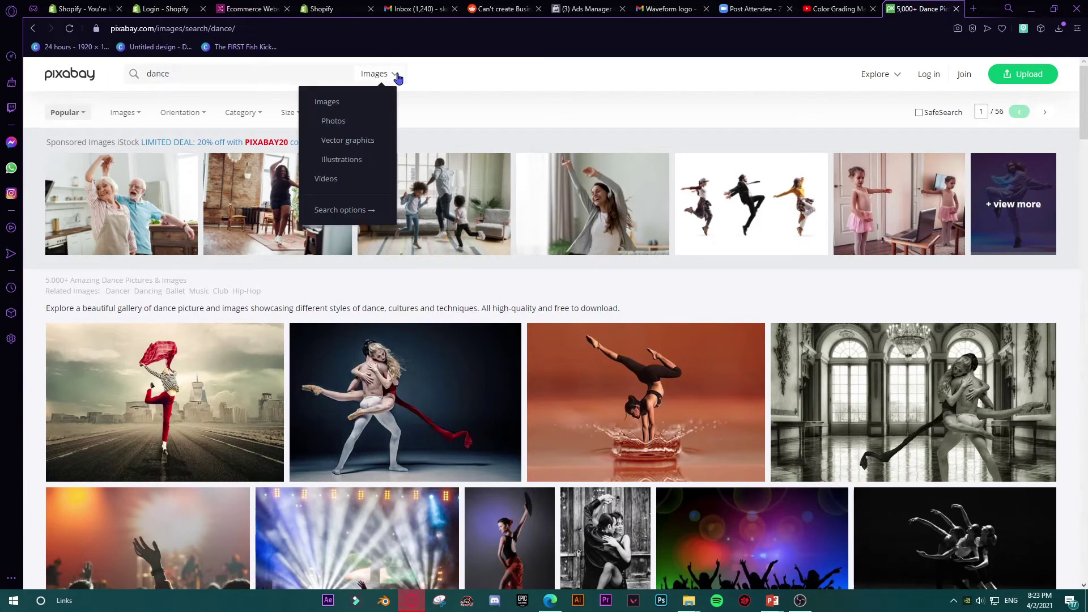
pyautogui.click(350, 190)
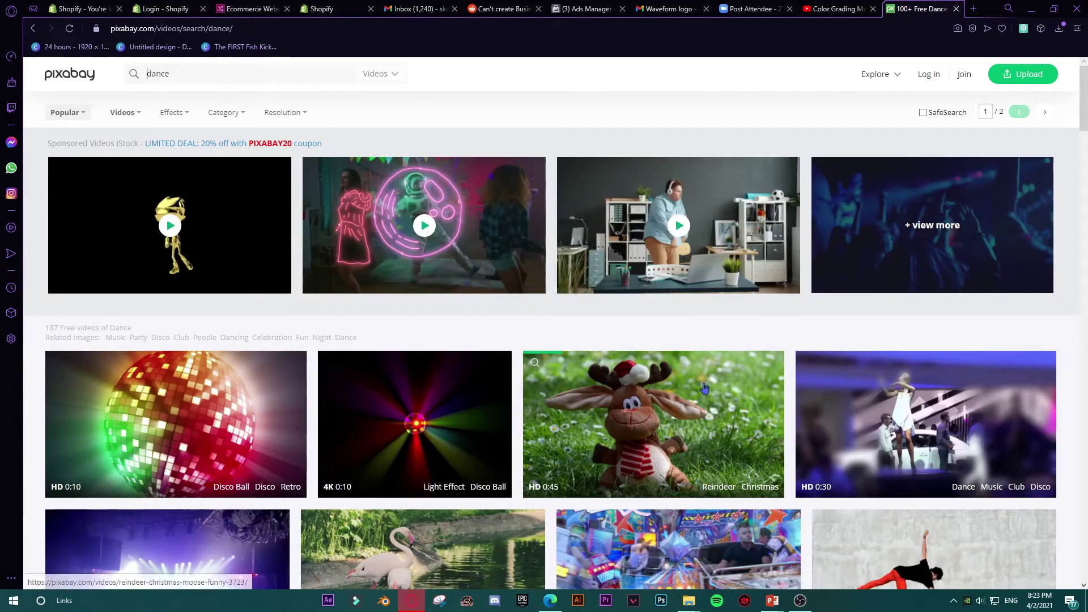
pyautogui.scroll(-1, 809, 431)
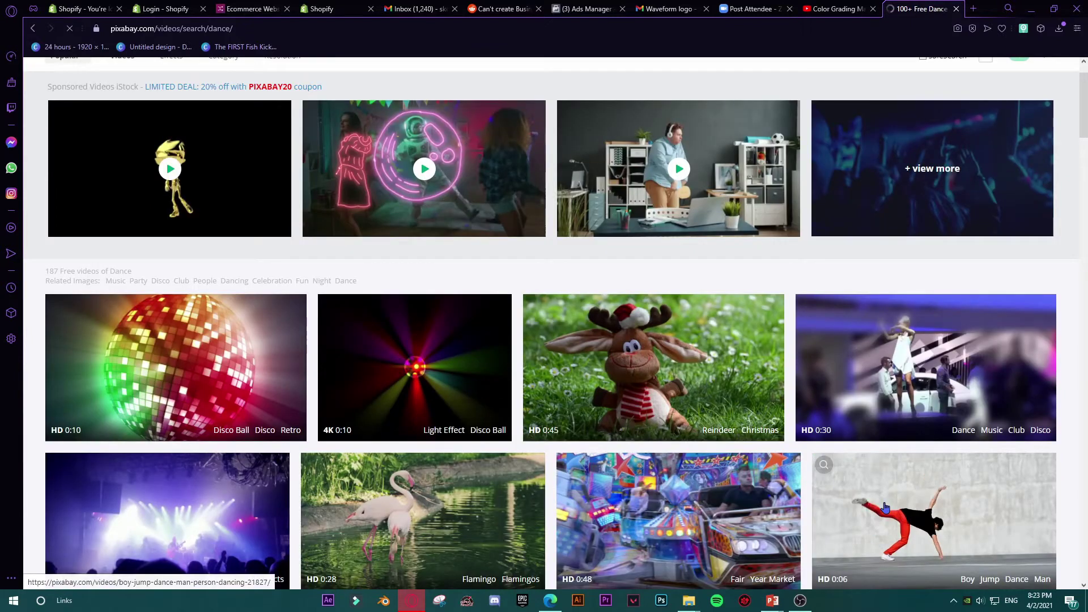
# - Download the Boy Jump Dance clip as an MP4 and drag it onto the slide
pyautogui.click(909, 508)
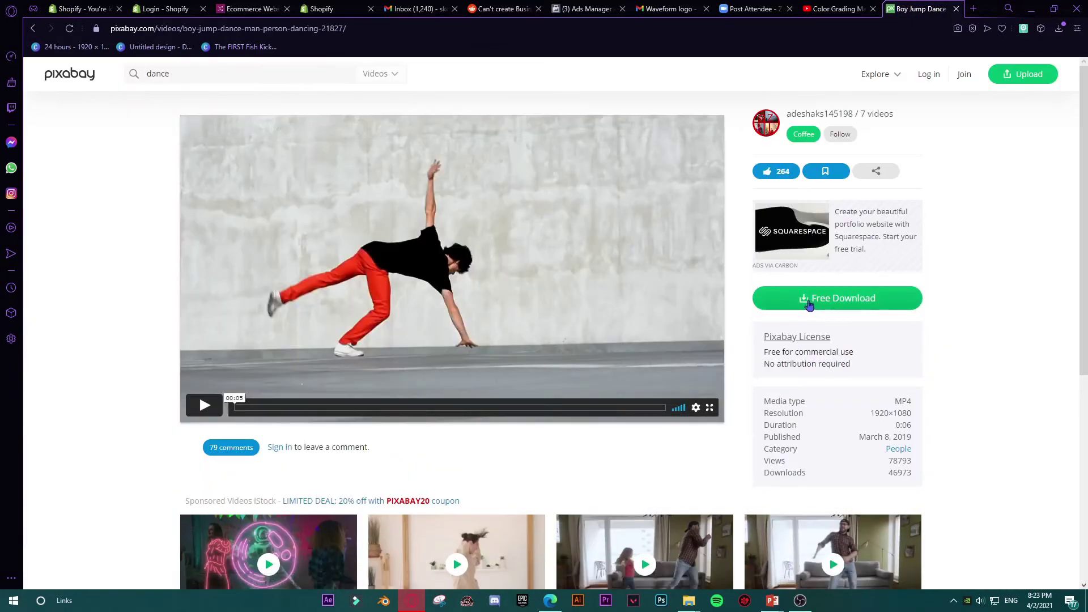
pyautogui.click(809, 305)
pyautogui.click(802, 408)
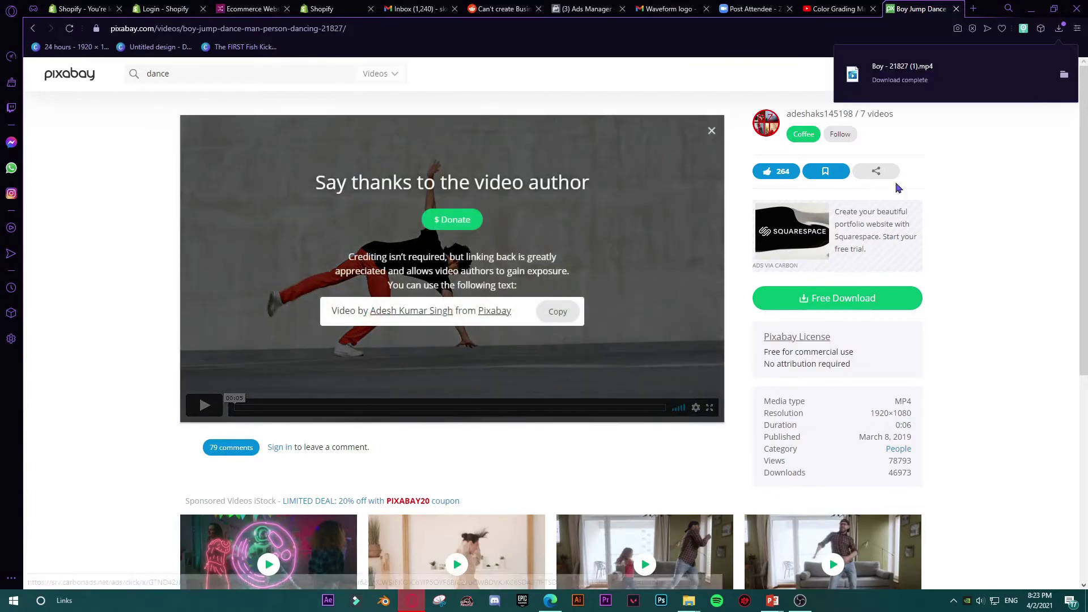
pyautogui.moveTo(887, 82); pyautogui.dragTo(668, 385)
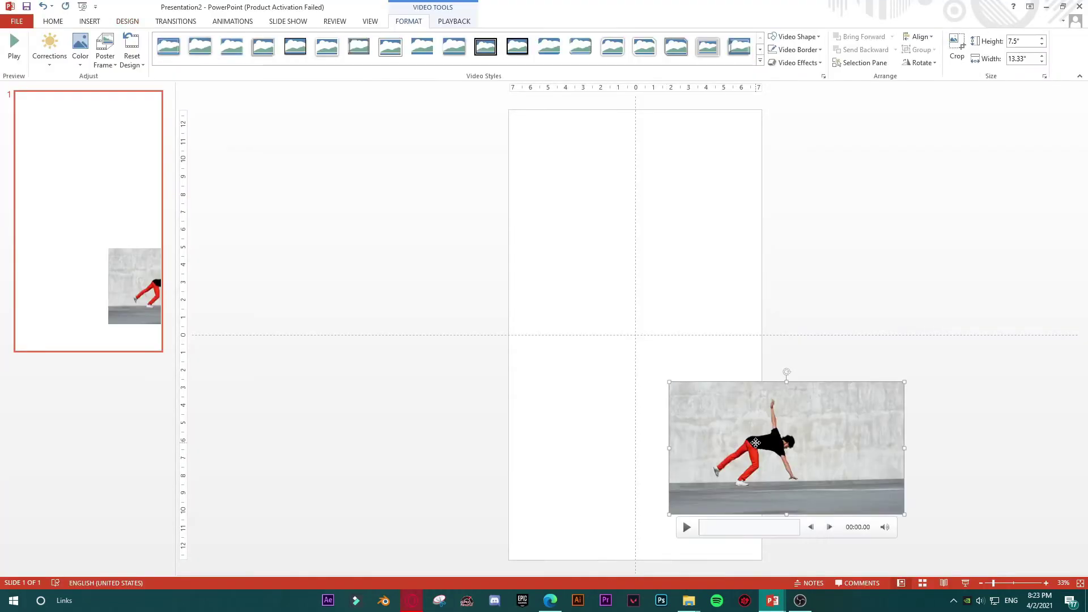
# - Enlarge the dance video to about 20.1 × 35.73 inches across the slide and preview it
pyautogui.moveTo(683, 295); pyautogui.dragTo(968, 526)
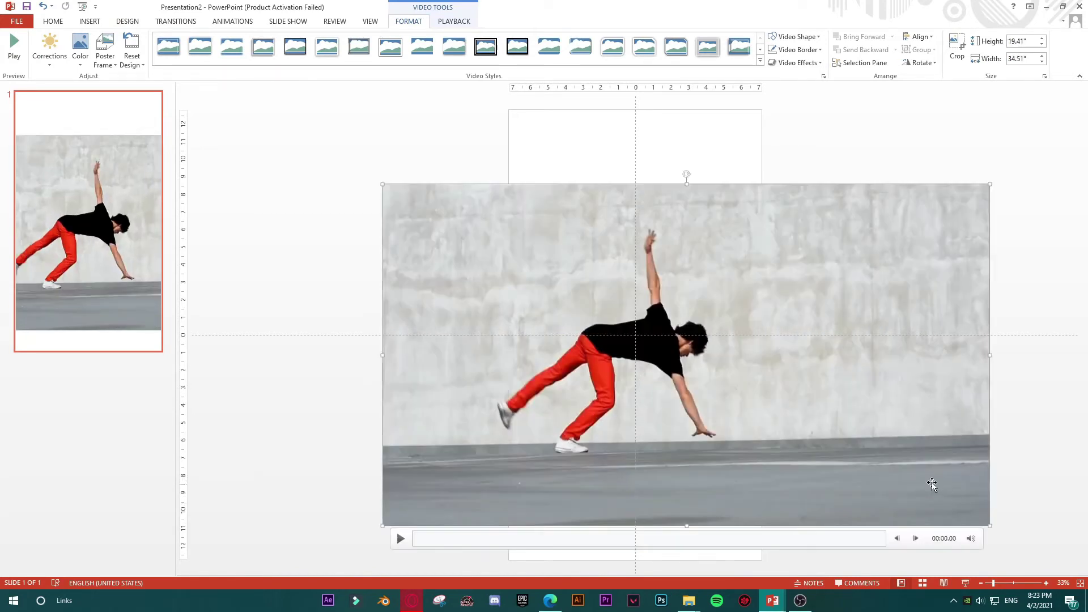
pyautogui.moveTo(925, 474); pyautogui.dragTo(925, 474)
pyautogui.moveTo(981, 176); pyautogui.dragTo(1002, 166)
pyautogui.click(952, 62)
pyautogui.click(912, 104)
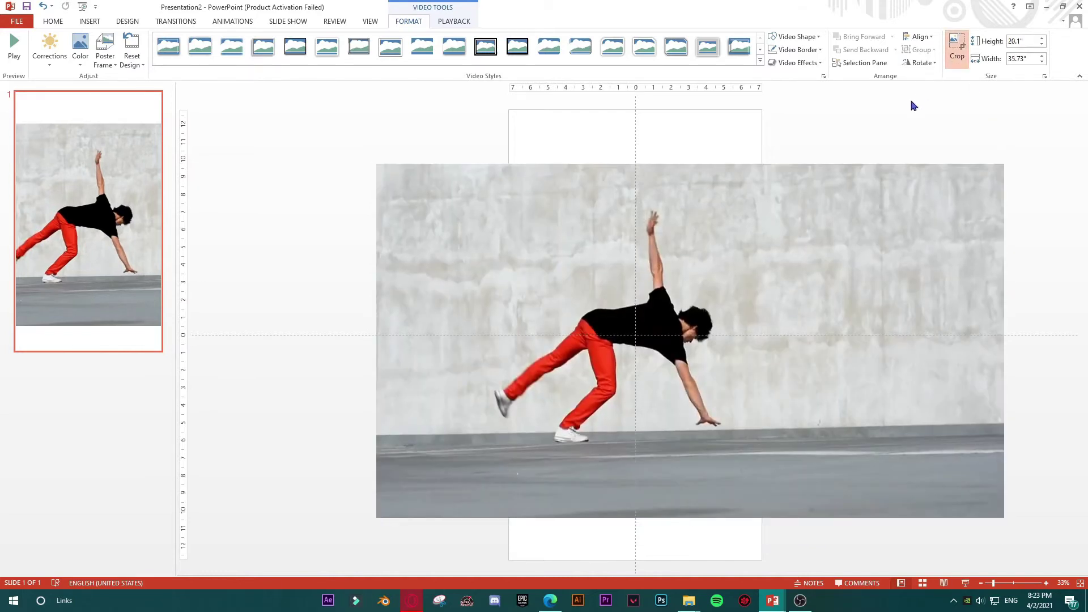
pyautogui.click(965, 583)
pyautogui.press('Escape')
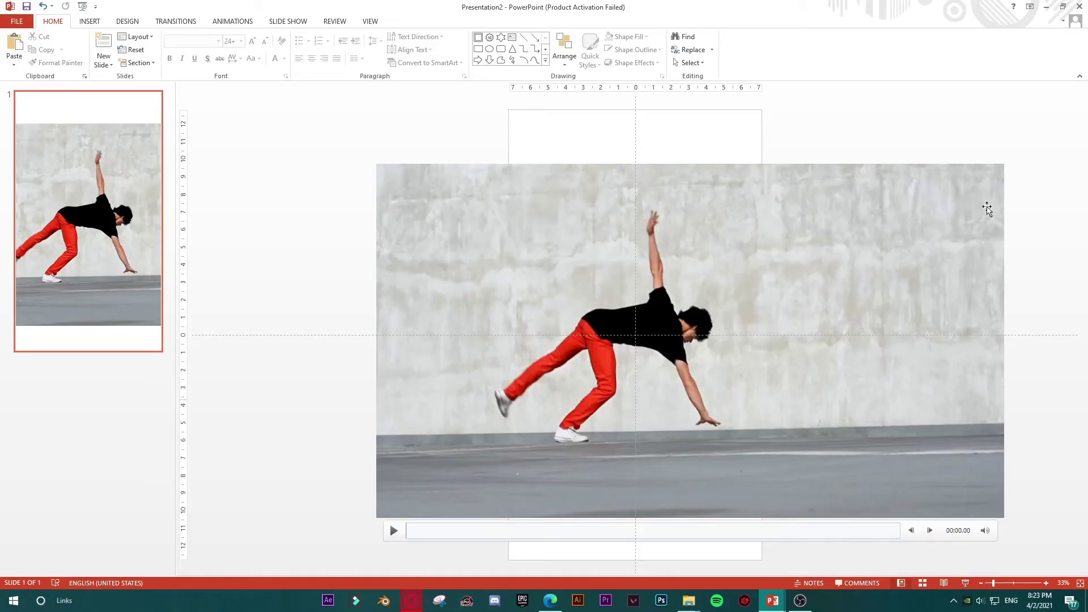
# - In the Animation Pane, set the video's play animation to start With Previous
pyautogui.click(239, 23)
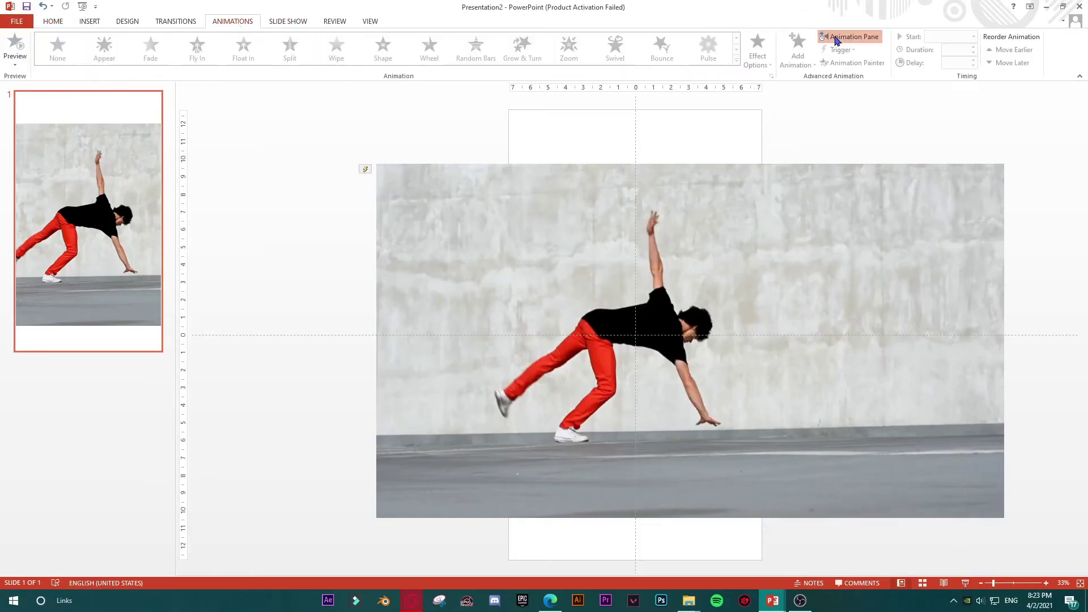
pyautogui.click(848, 36)
pyautogui.click(975, 142)
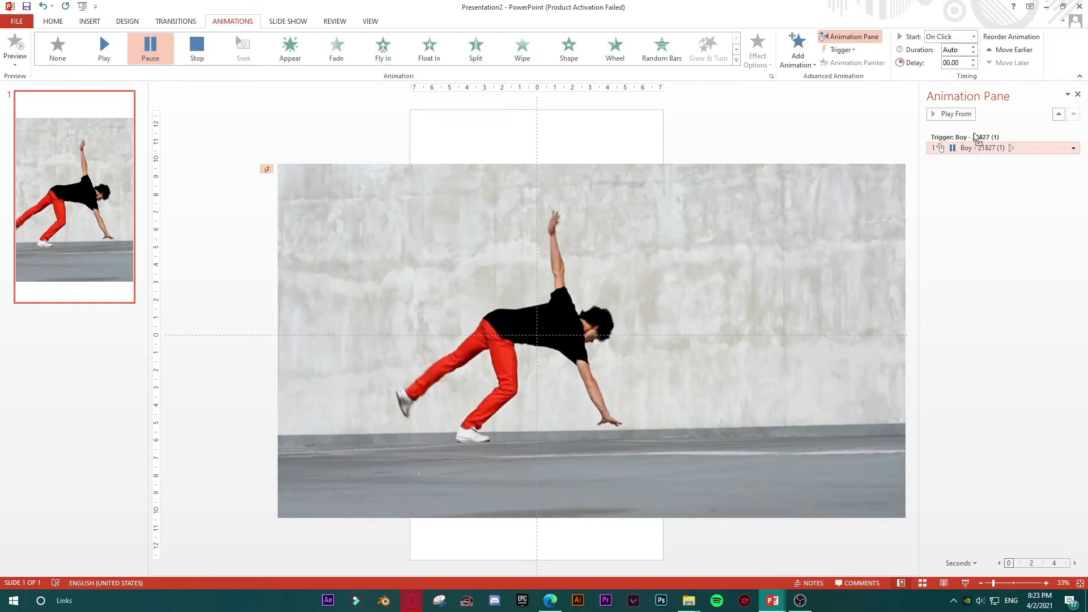
pyautogui.moveTo(976, 143); pyautogui.dragTo(976, 130)
pyautogui.click(962, 37)
pyautogui.click(947, 60)
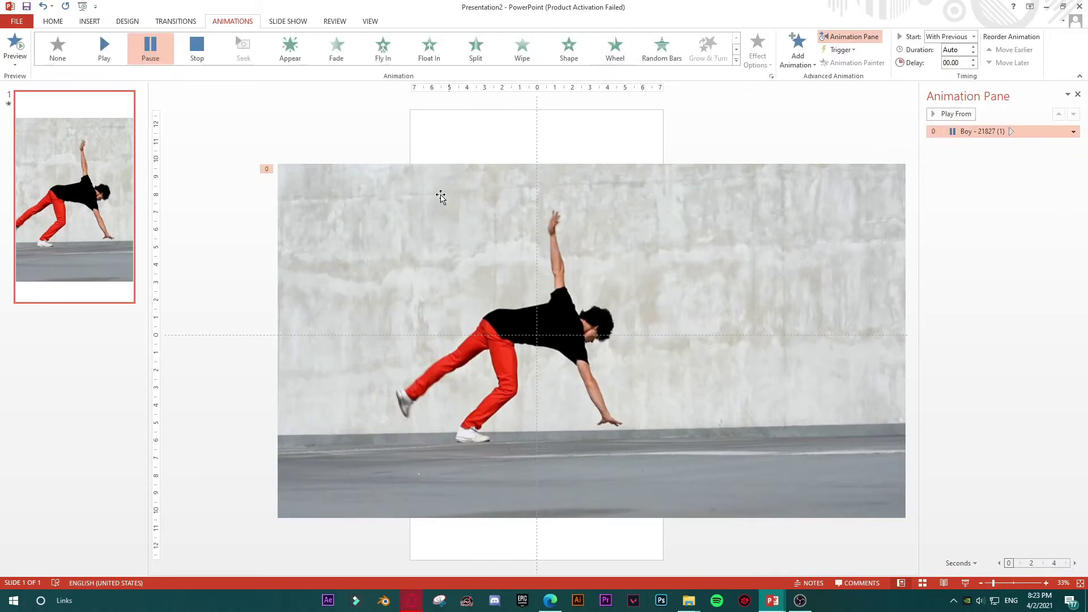
# - Set the video's Playback start to Automatically and preview the slide show
pyautogui.click(438, 193)
pyautogui.click(453, 21)
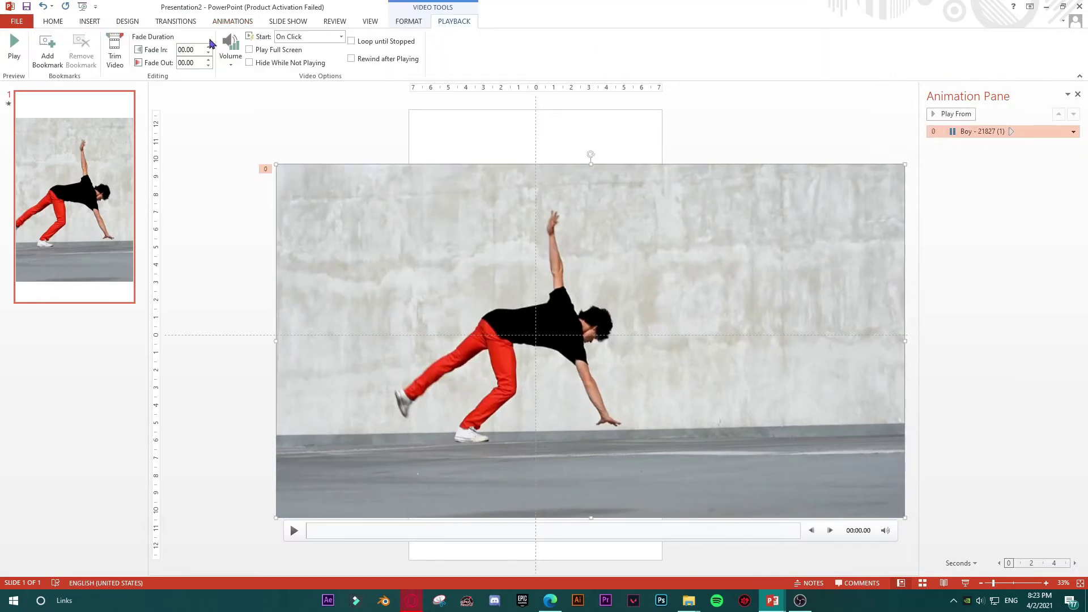
pyautogui.click(309, 36)
pyautogui.click(300, 54)
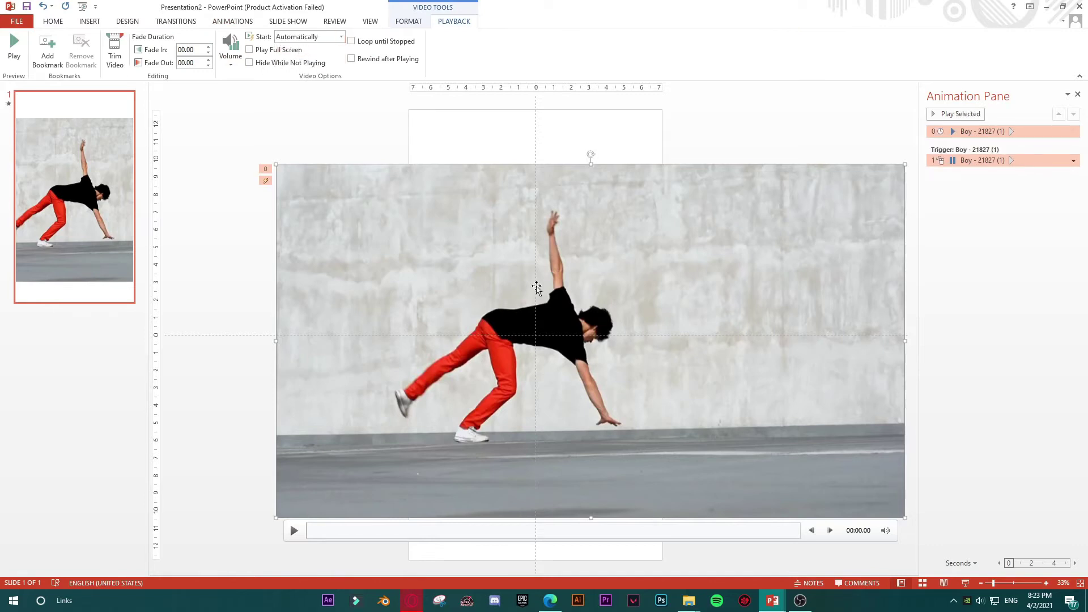
pyautogui.click(965, 582)
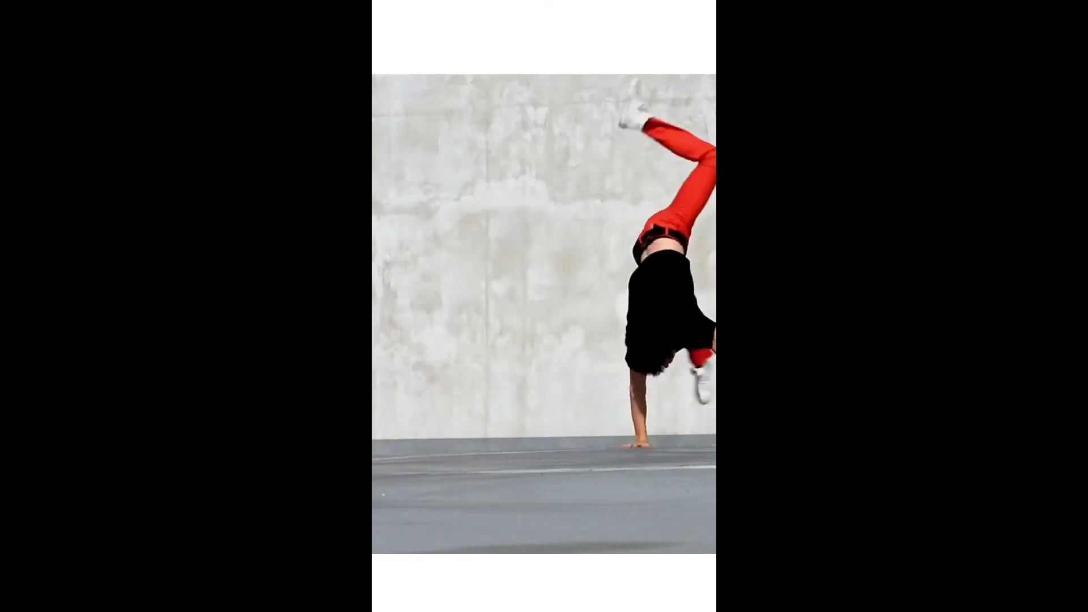
# - Nudge the video slightly left and test its playback in the slide show
pyautogui.press('Escape')
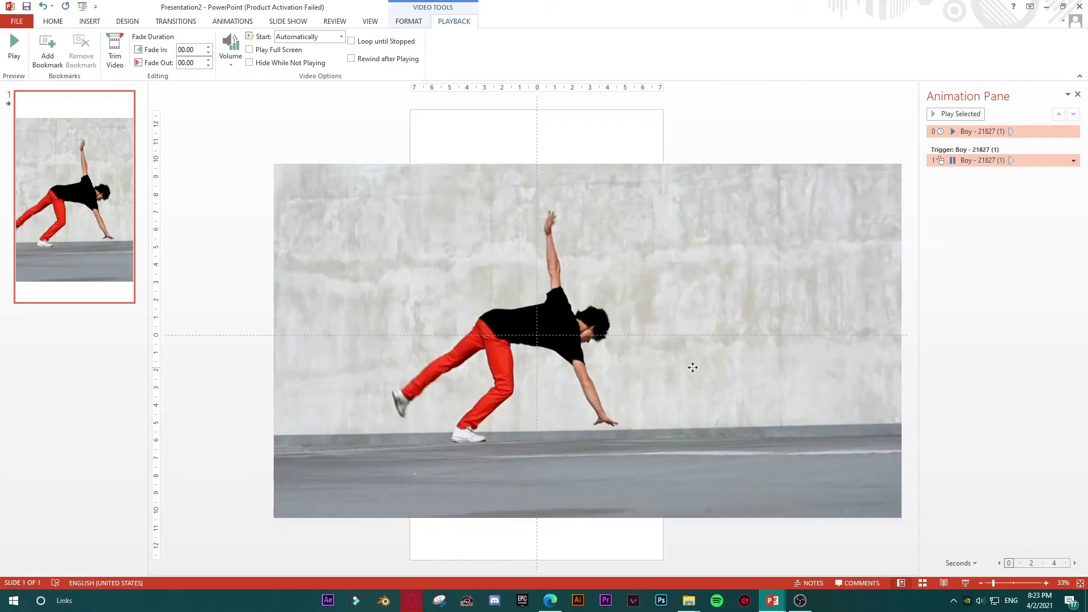
pyautogui.moveTo(689, 366); pyautogui.dragTo(674, 366)
pyautogui.click(676, 369)
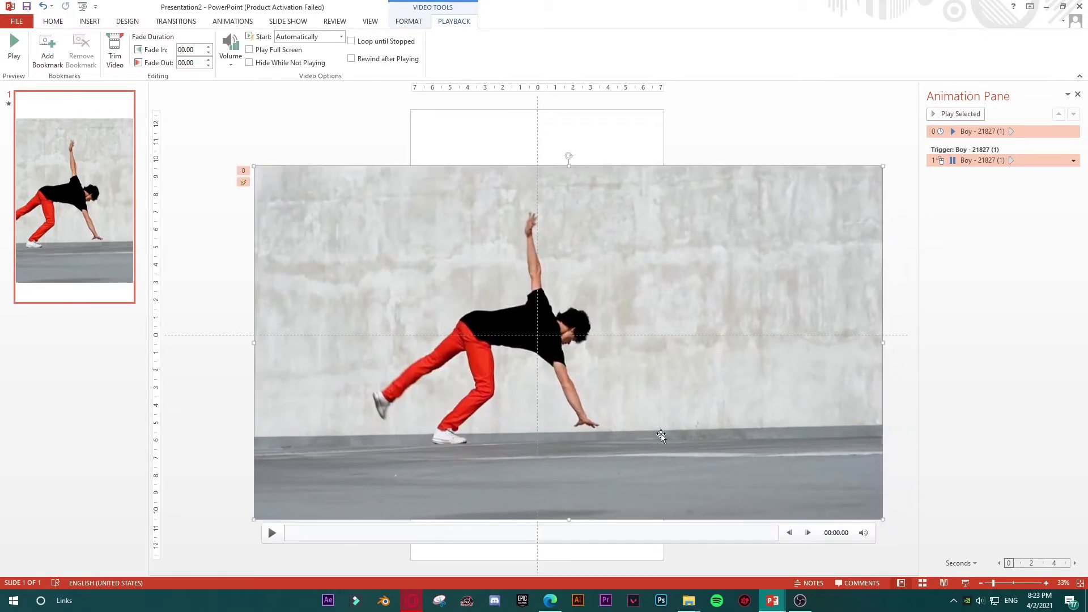
pyautogui.click(965, 584)
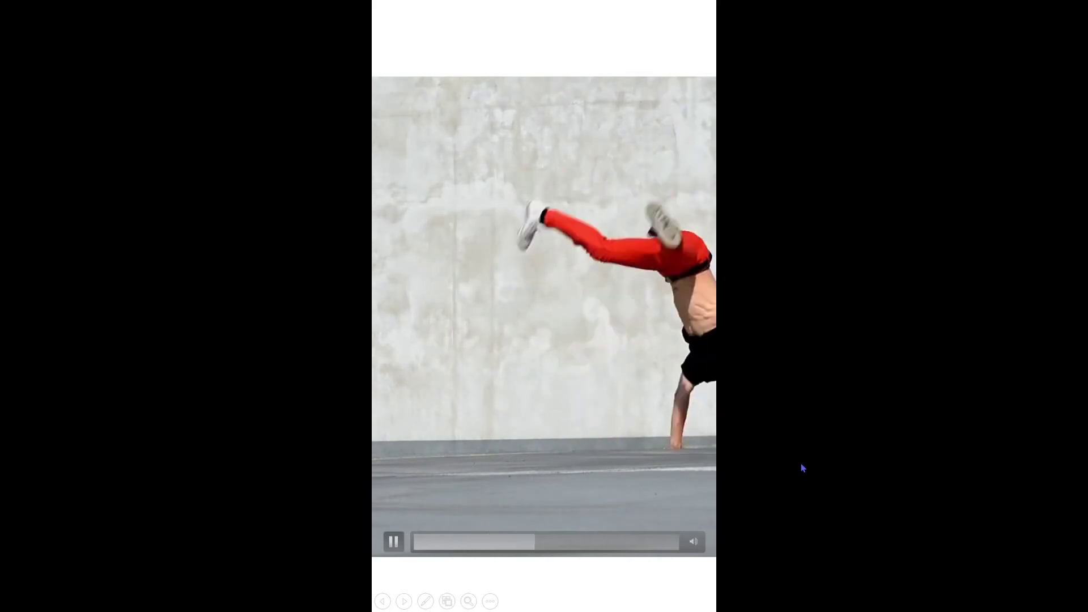
pyautogui.hotkey('alt', 'p')
pyautogui.press('Escape')
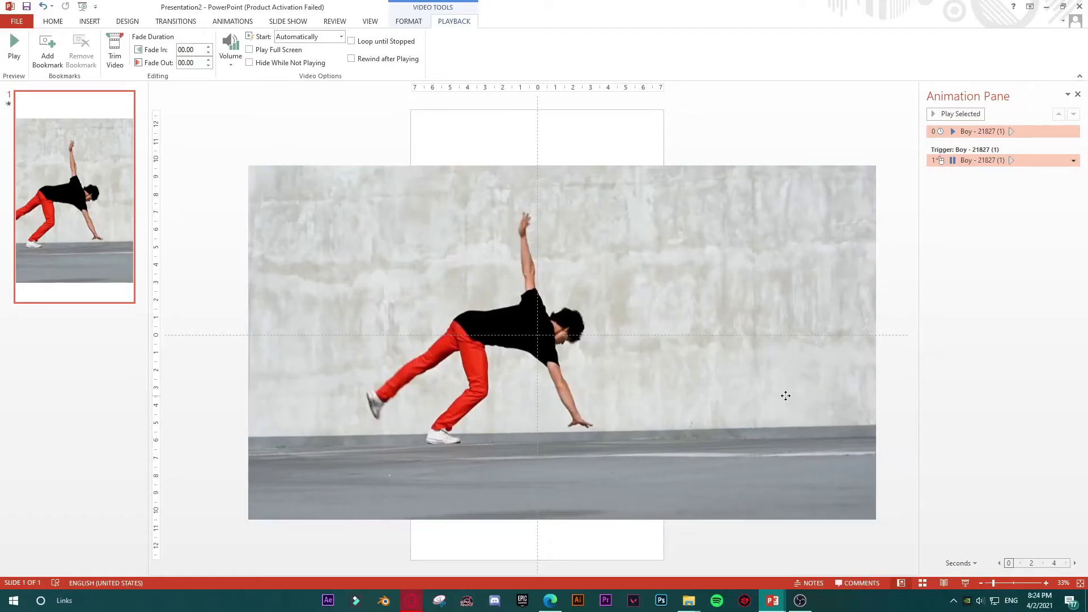
# - Replay the slide show once more, then bring the Pixabay page back
pyautogui.click(965, 583)
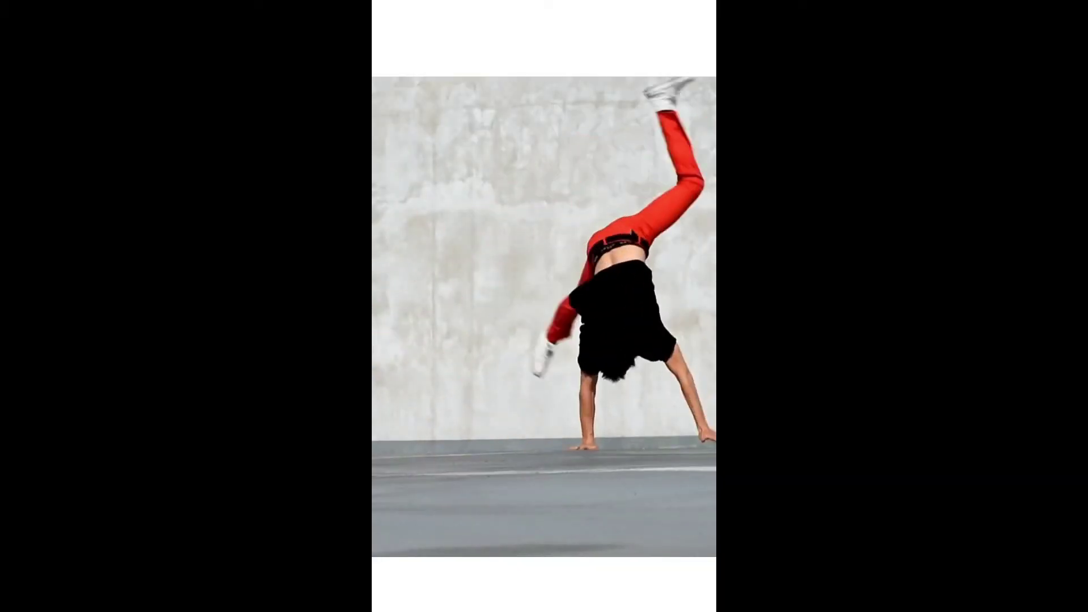
pyautogui.press('Escape')
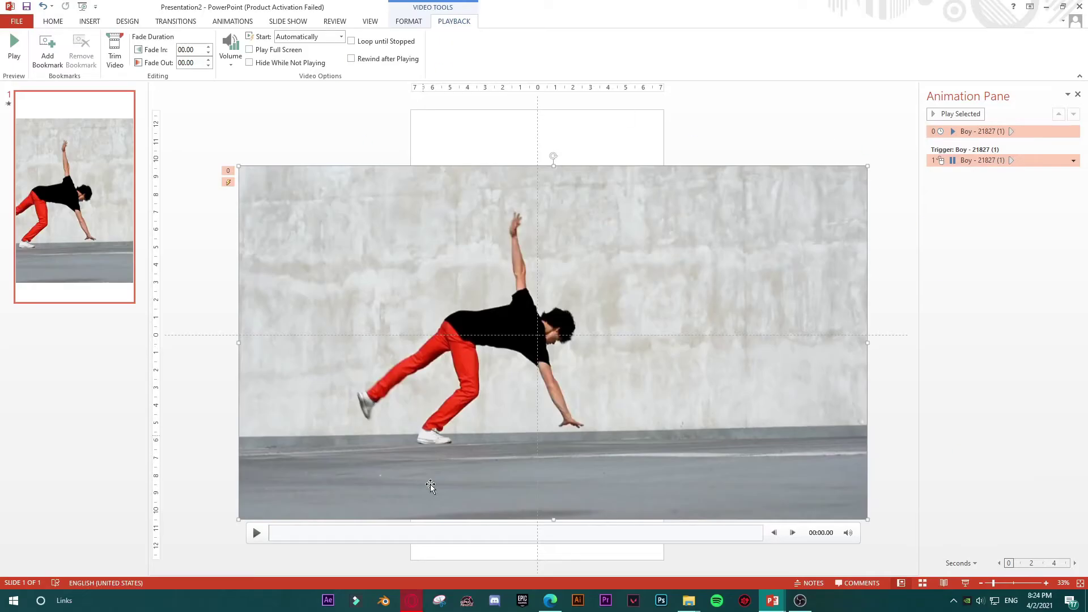
pyautogui.click(414, 602)
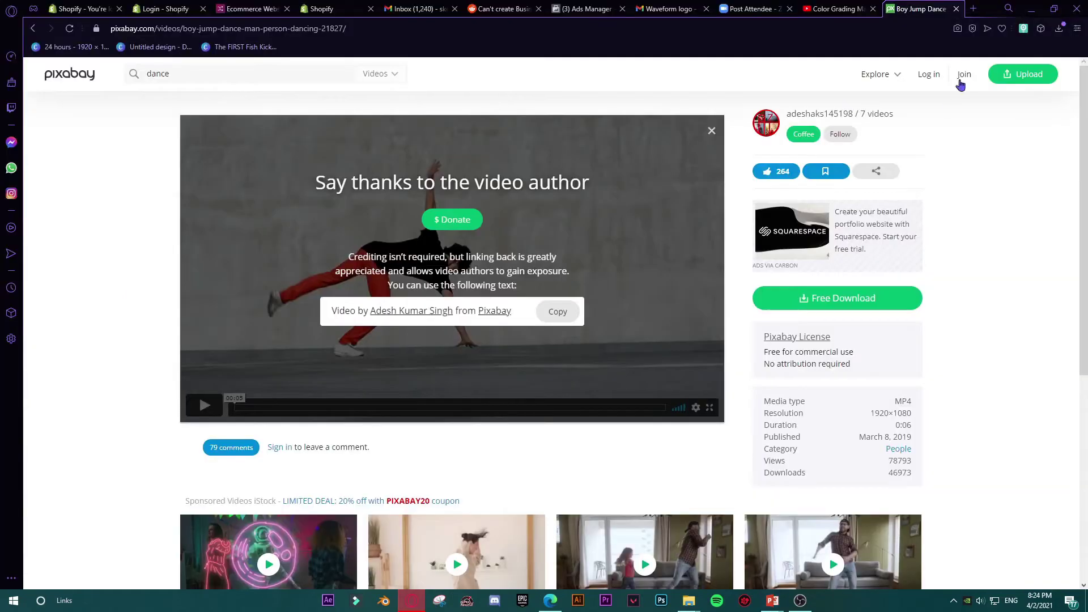
# - In a new tab, search Google for 'youtube audio library' and open the YouTube Studio result
pyautogui.click(973, 8)
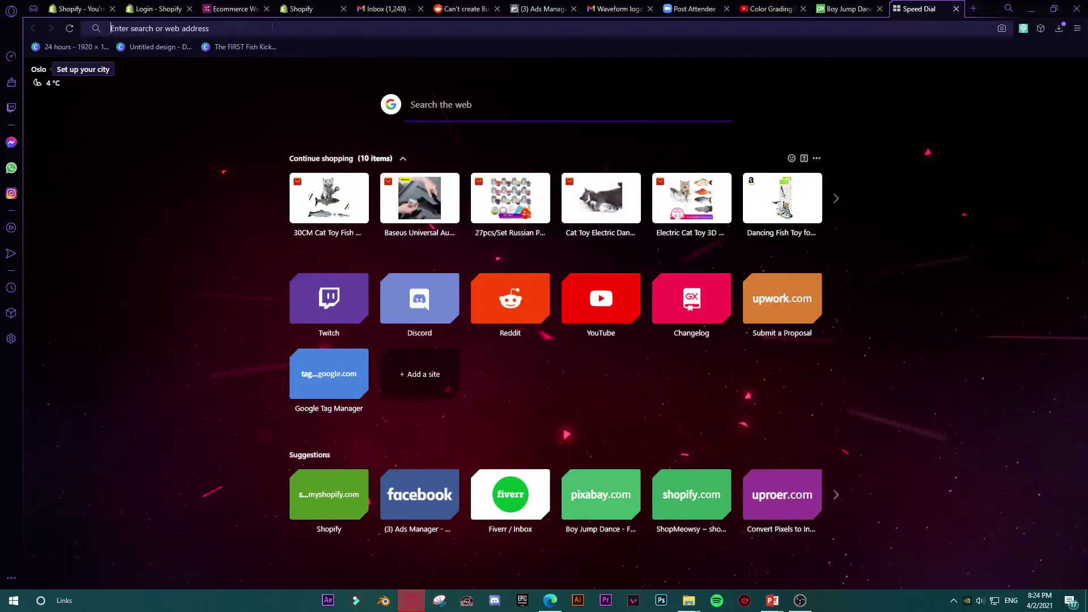
pyautogui.hotkey('ctrl', 'v')
pyautogui.press('Return')
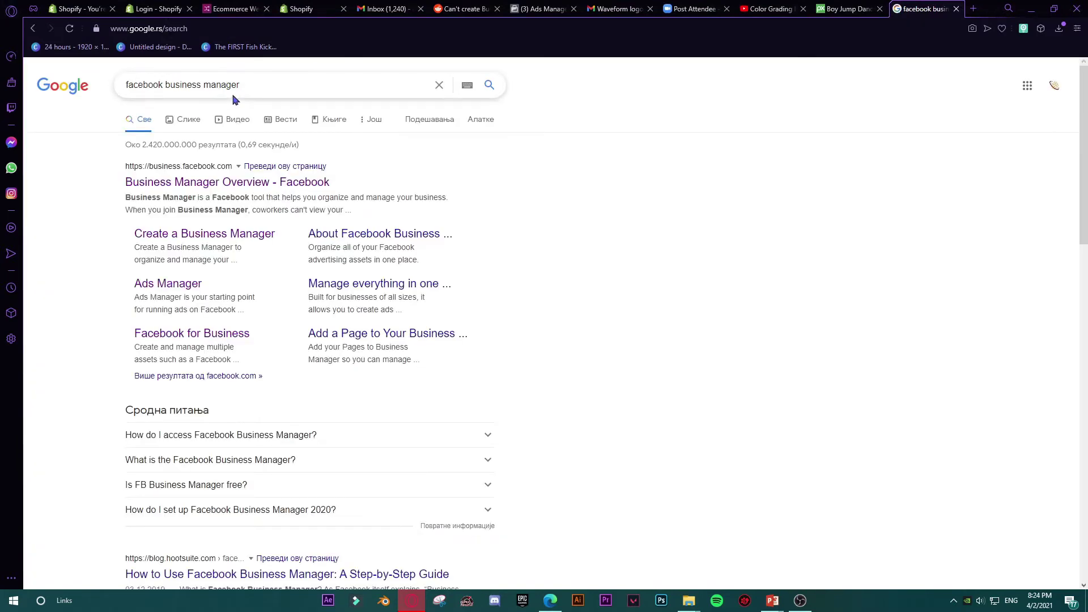
pyautogui.moveTo(249, 85); pyautogui.dragTo(112, 88)
pyautogui.write('yout')
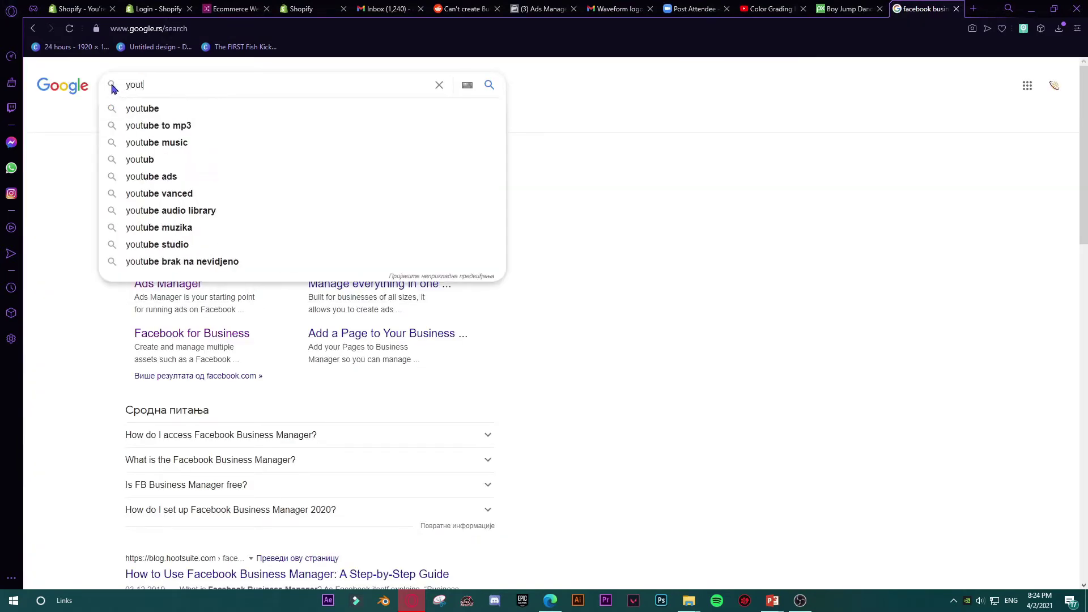
pyautogui.write('ube audio library')
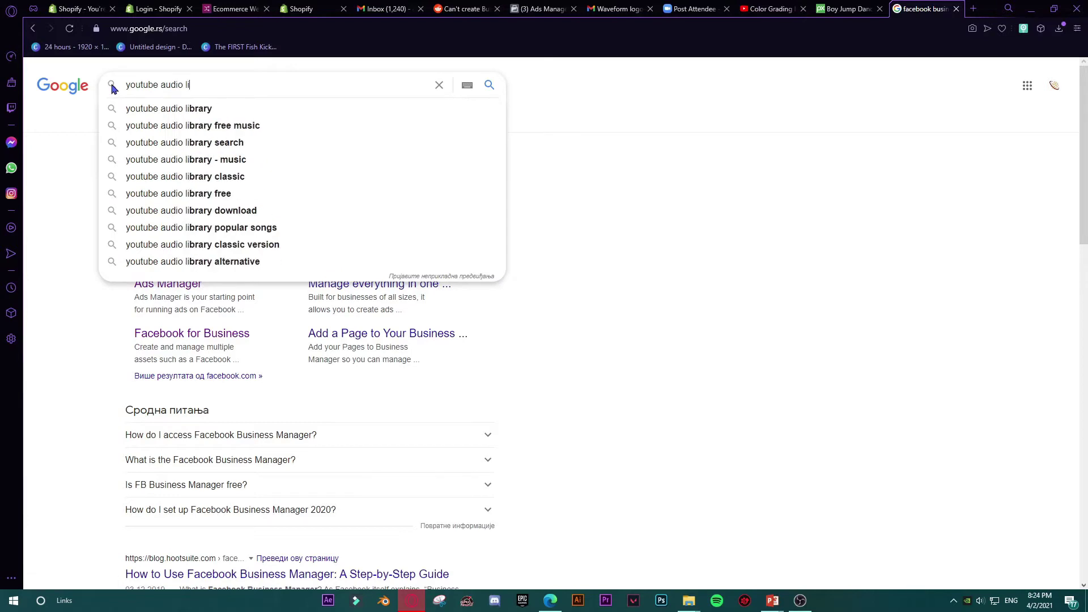
pyautogui.press('Return')
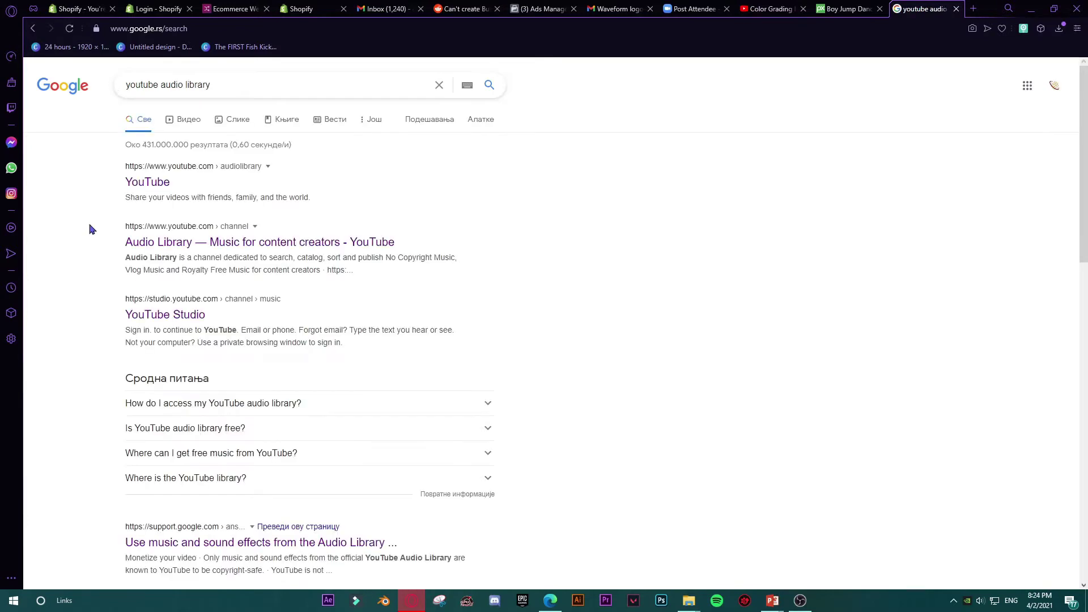
pyautogui.click(181, 316)
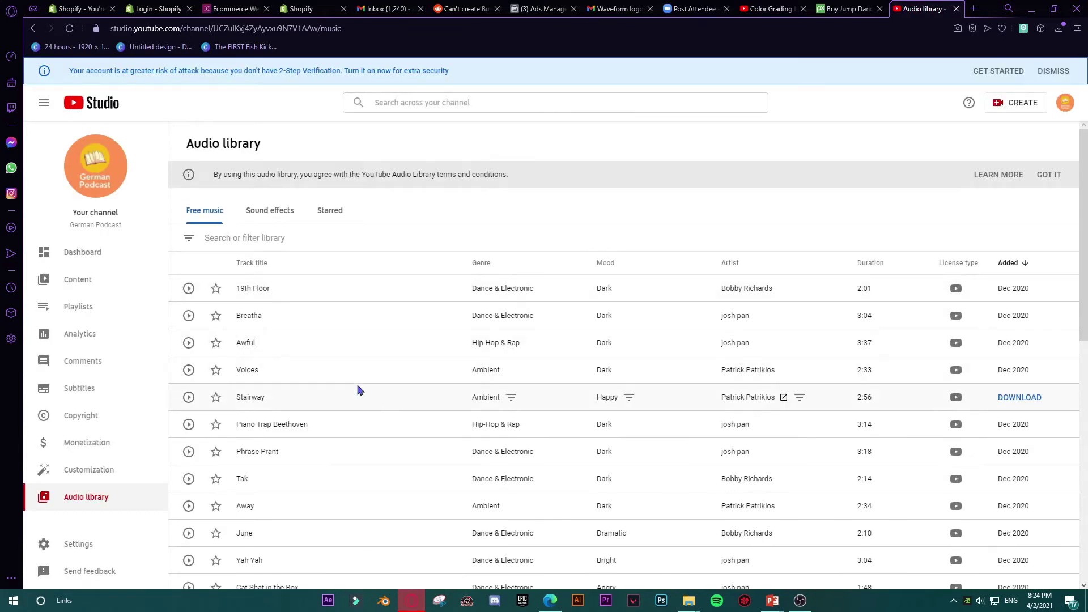
# - Scroll the Audio library and preview the track Cat Shat in the Box
pyautogui.moveTo(1083, 207); pyautogui.dragTo(929, 242)
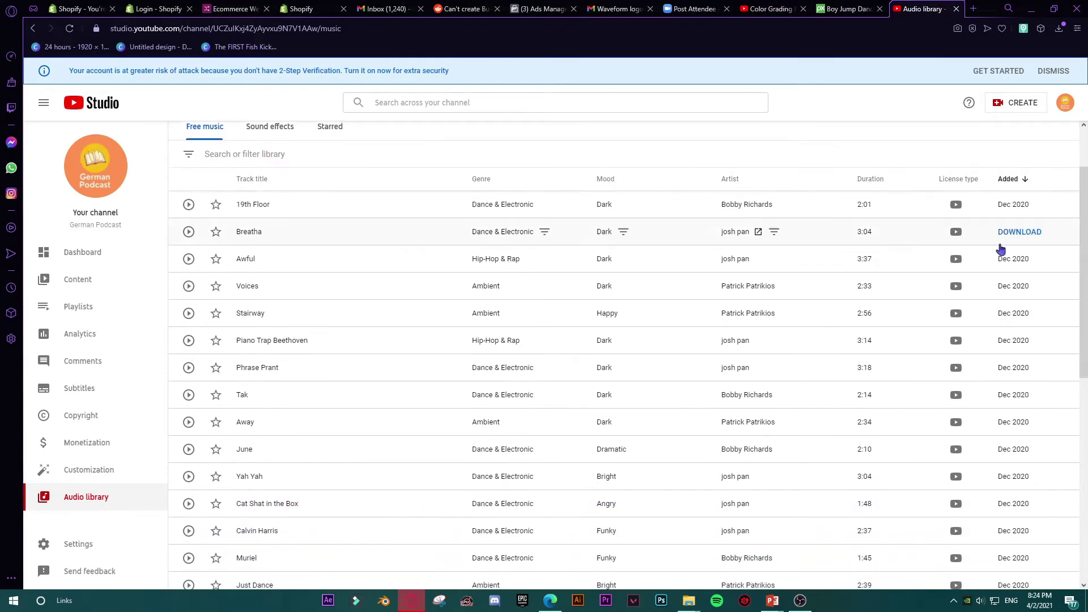
pyautogui.click(188, 504)
pyautogui.click(189, 504)
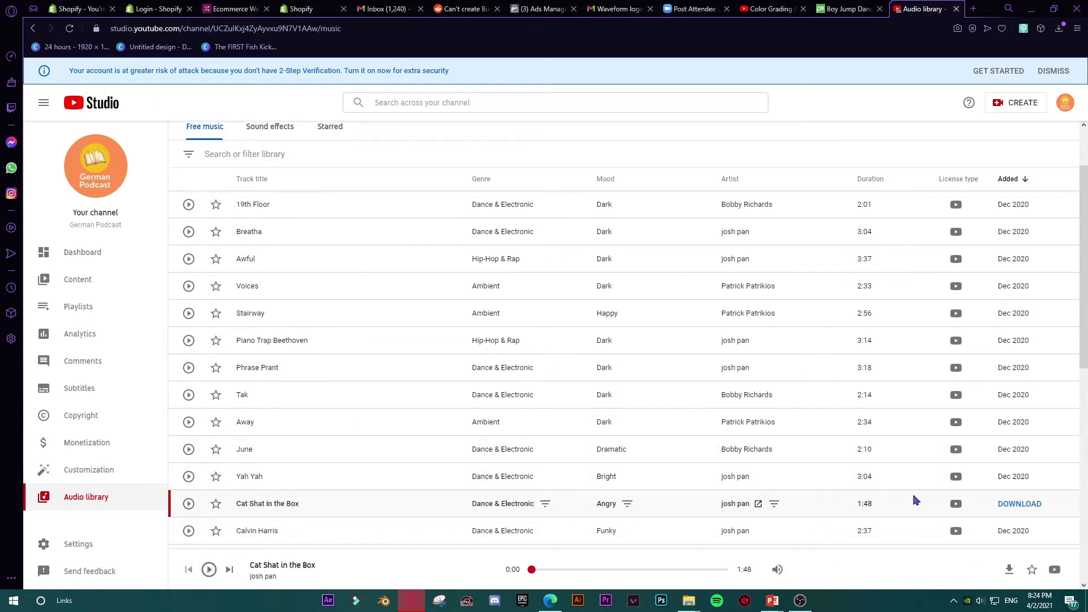
# - Download Cat Shat in the Box as an mp3 and drop it into Presentation2
pyautogui.click(1018, 506)
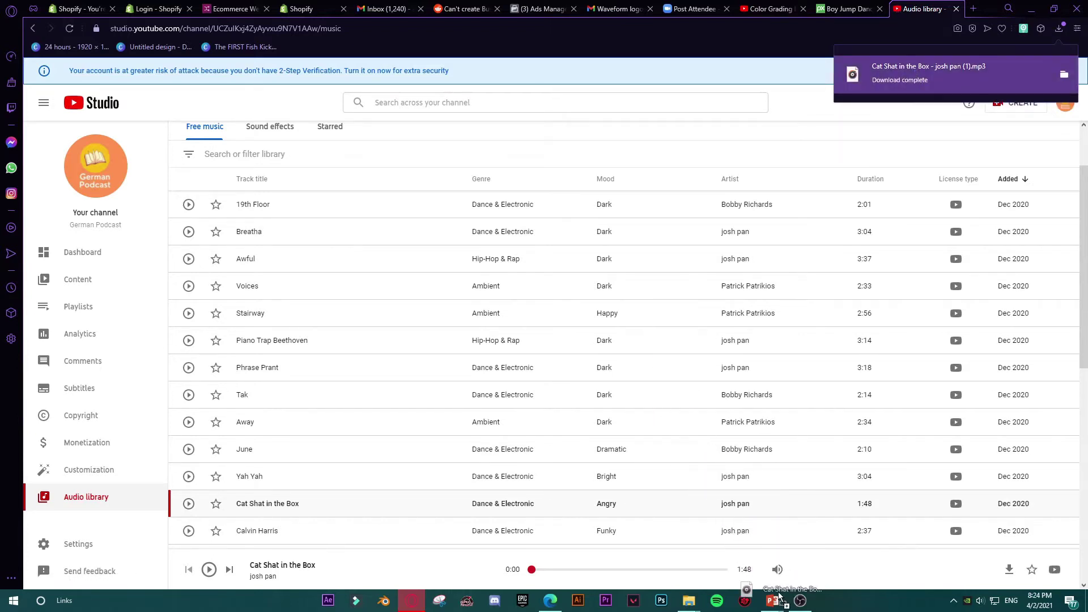
pyautogui.moveTo(777, 600)
pyautogui.moveTo(777, 600); pyautogui.dragTo(296, 124)
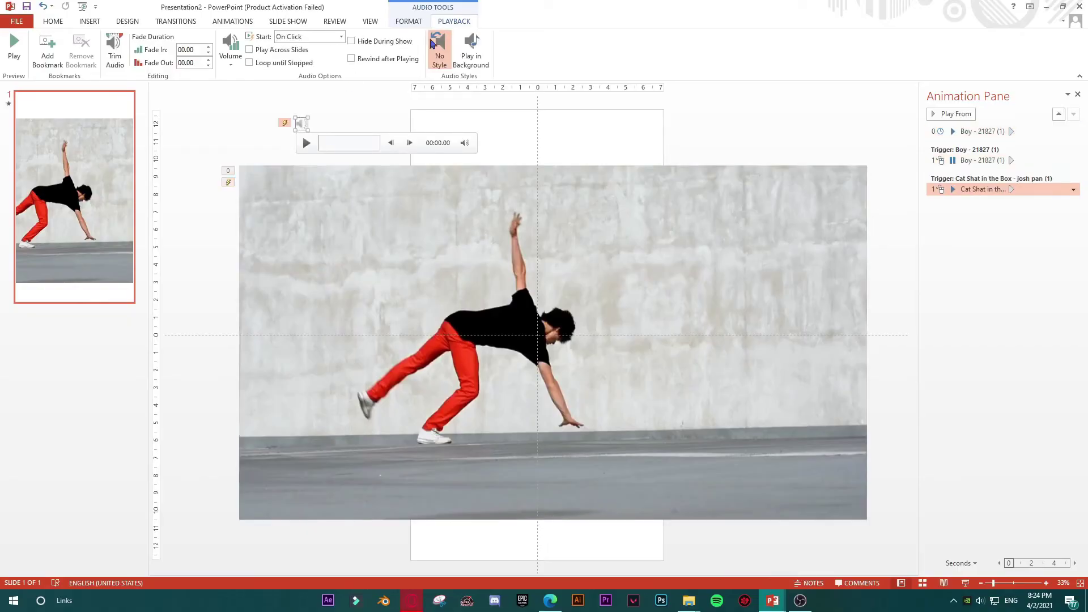
# - Remove the video's pause trigger and make the music start With Previous in the main sequence
pyautogui.click(965, 161)
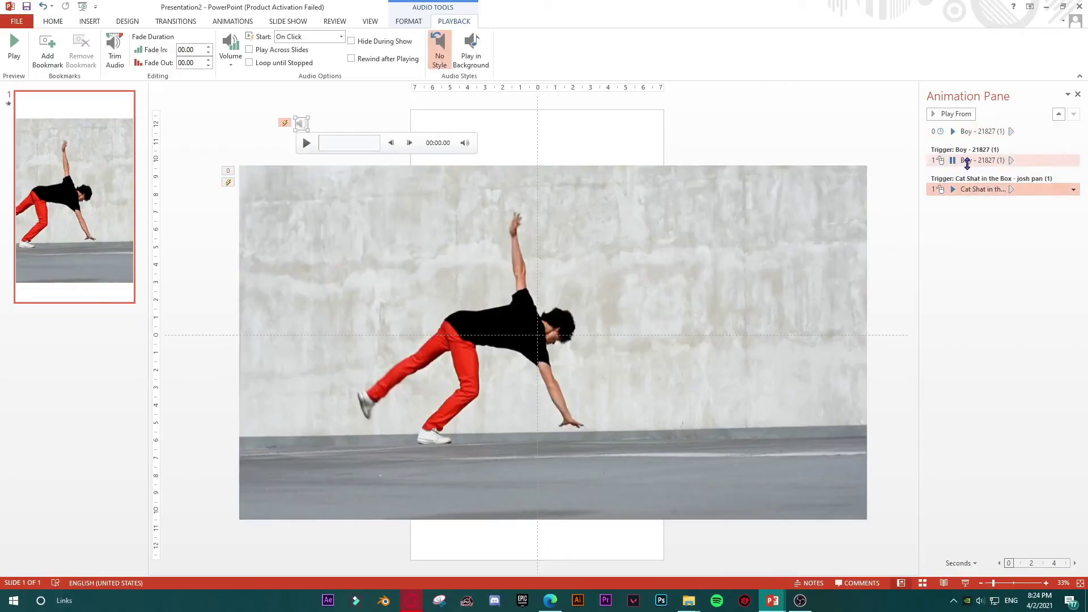
pyautogui.press('Delete')
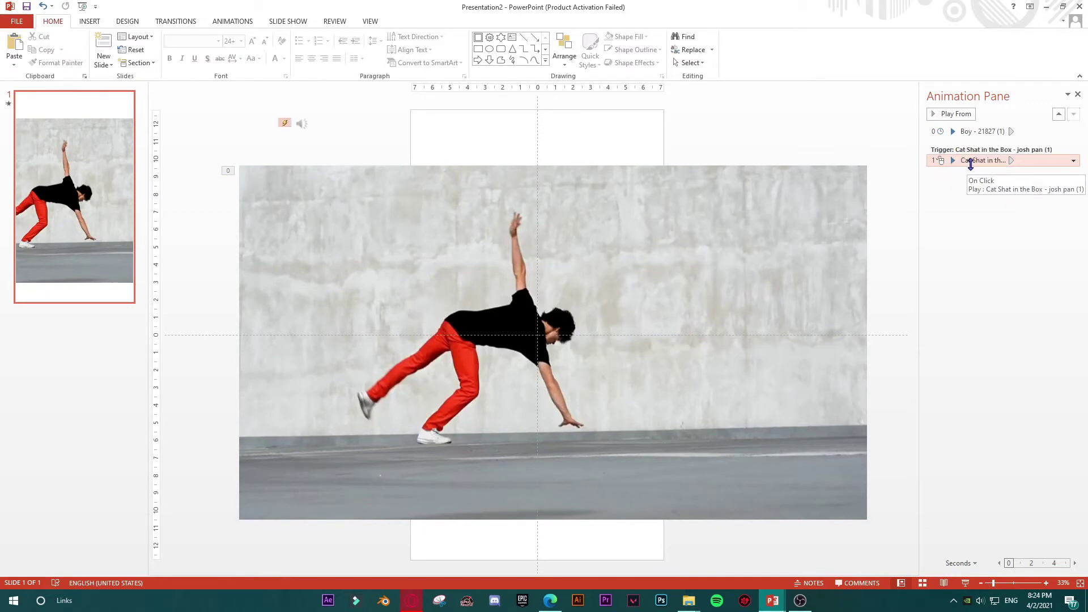
pyautogui.moveTo(970, 164); pyautogui.dragTo(969, 141)
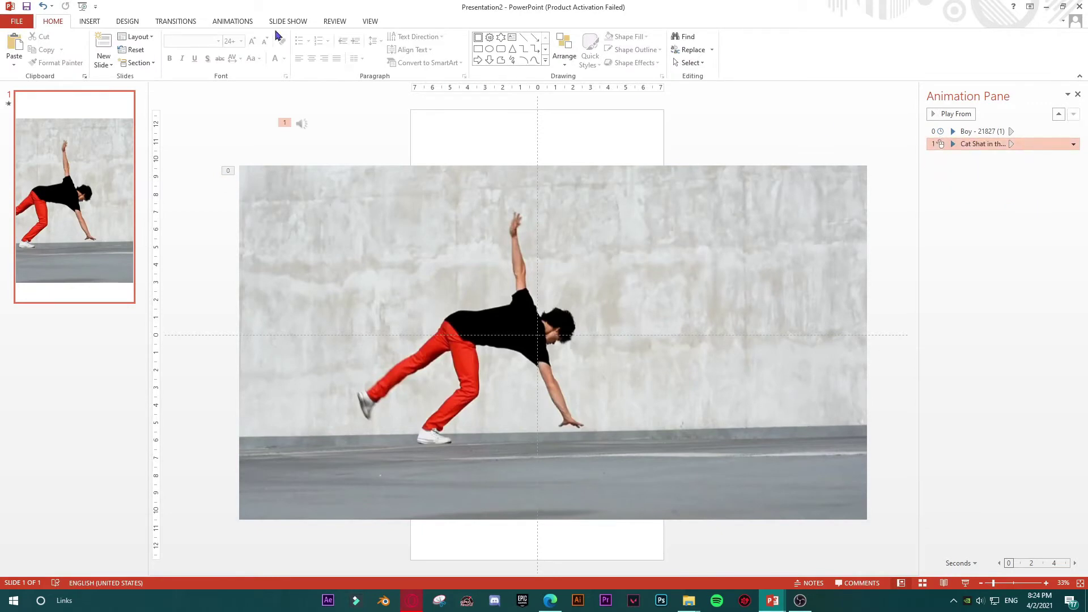
pyautogui.click(233, 21)
pyautogui.click(941, 36)
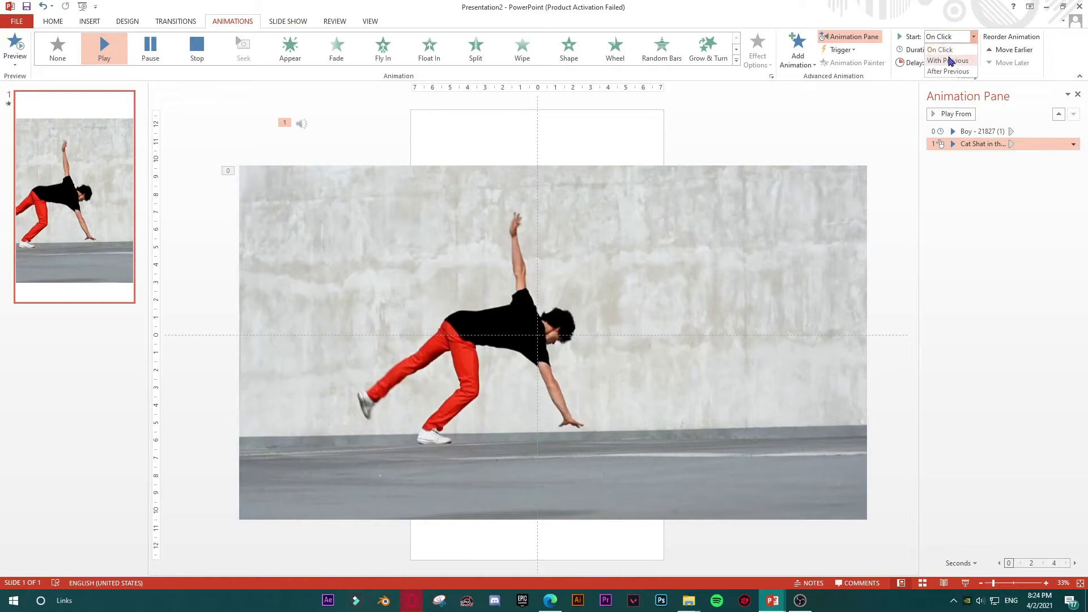
pyautogui.click(951, 60)
# - Select the audio, check its playback options, and start the slide show
pyautogui.click(301, 124)
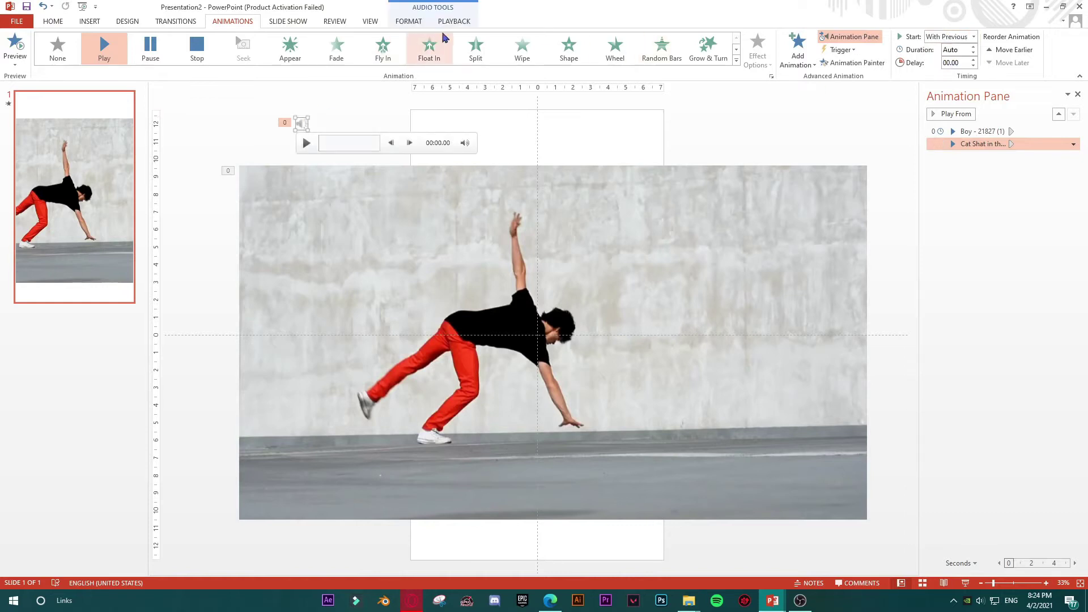
pyautogui.click(452, 22)
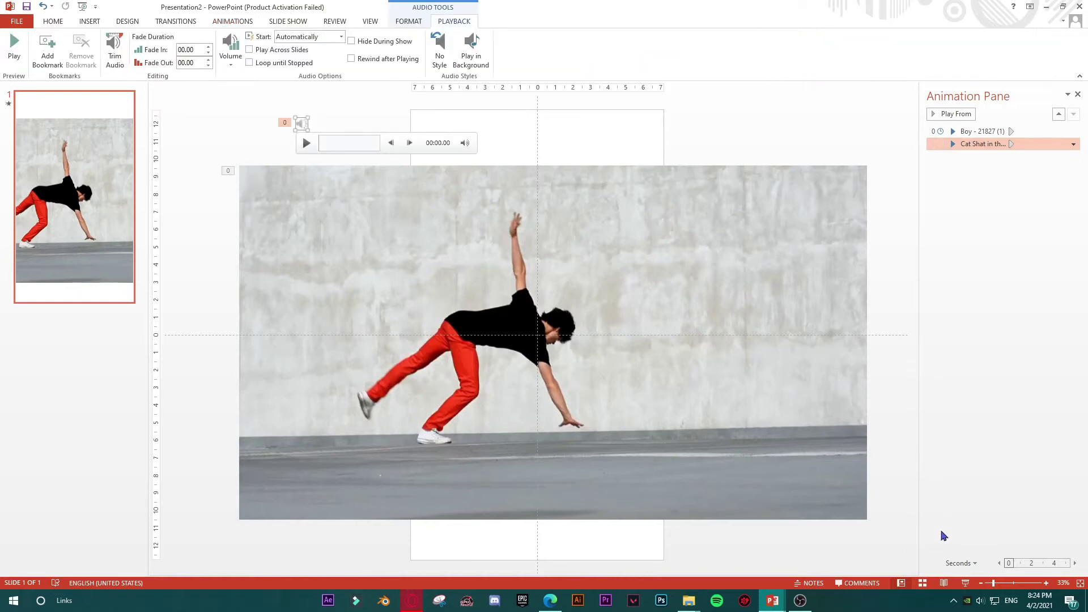
pyautogui.click(965, 583)
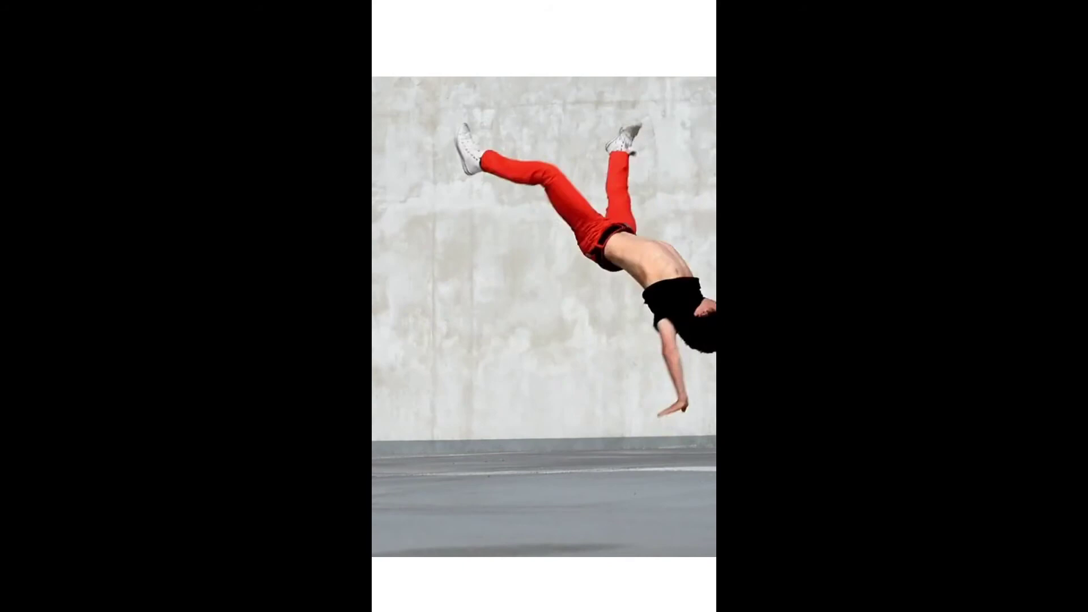
# - End the slide show preview and clear the audio selection
pyautogui.press('Escape')
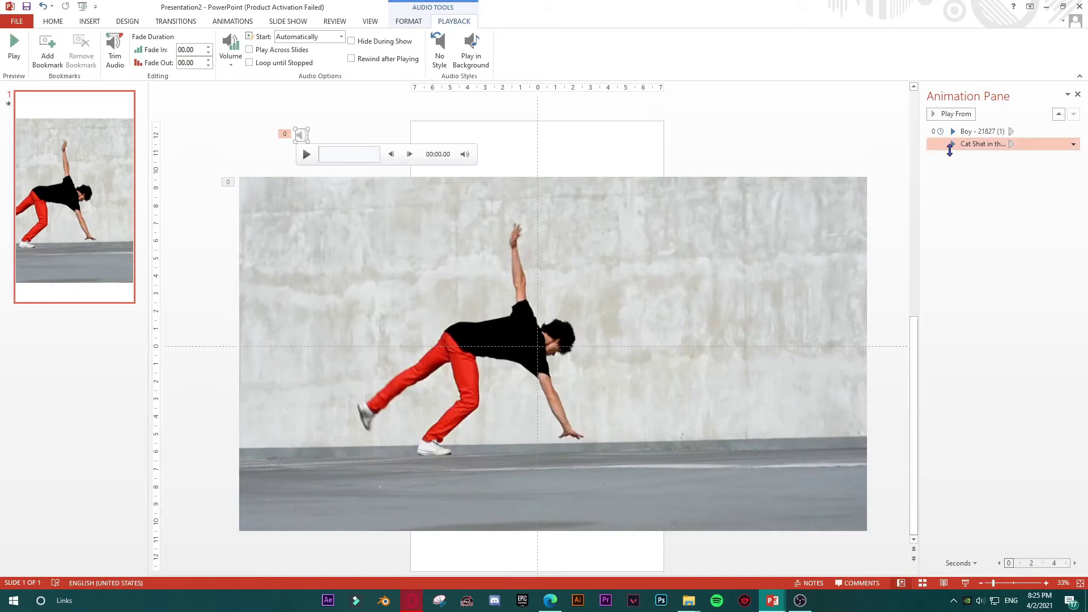
pyautogui.press('Escape')
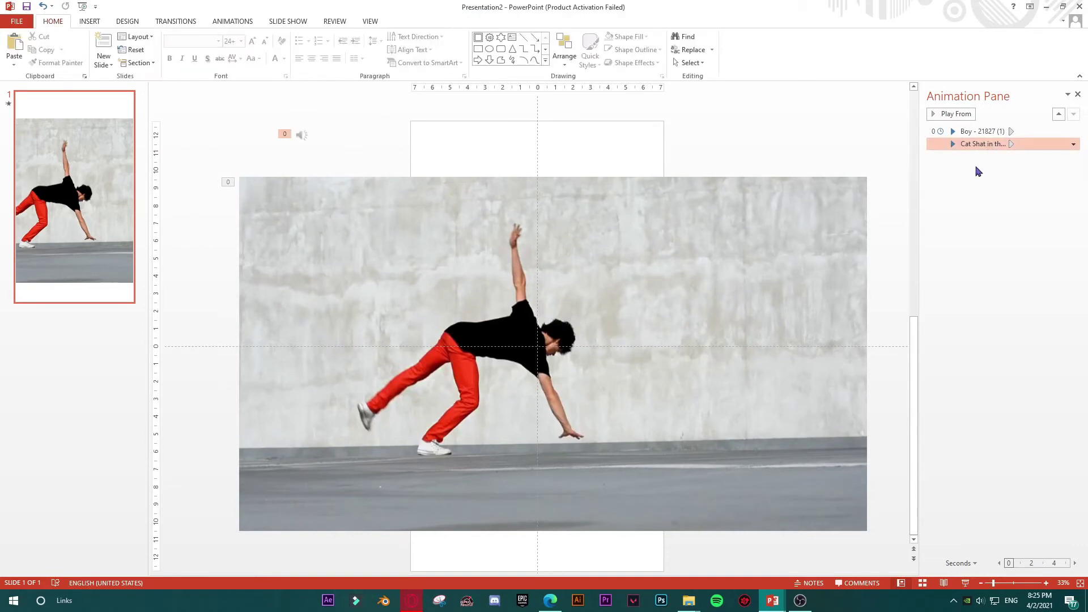
# - Check the music's and the dance video's trim windows to find the video's length
pyautogui.click(301, 134)
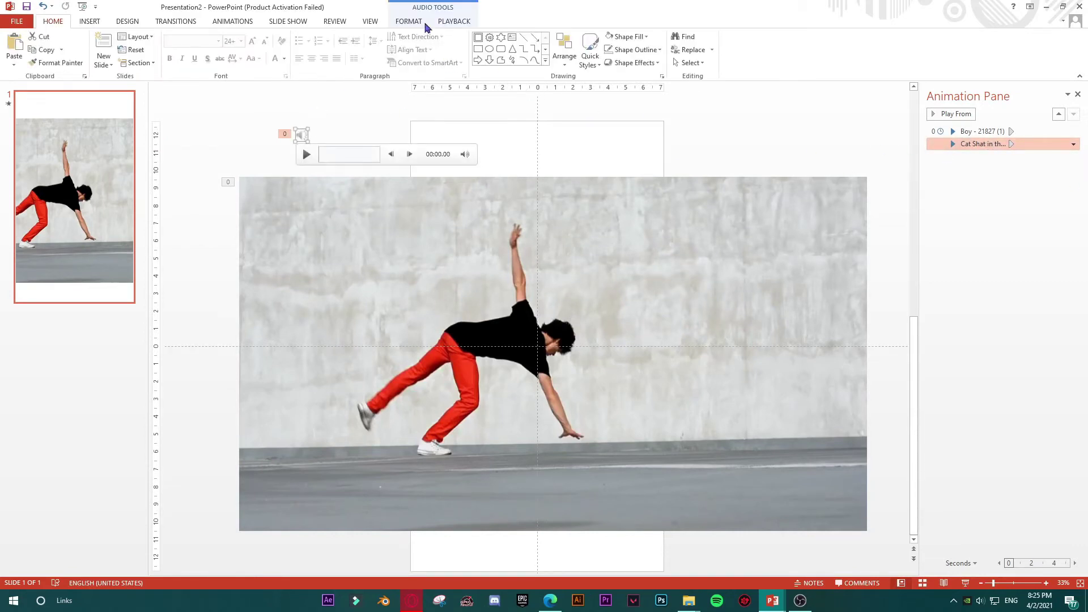
pyautogui.click(452, 22)
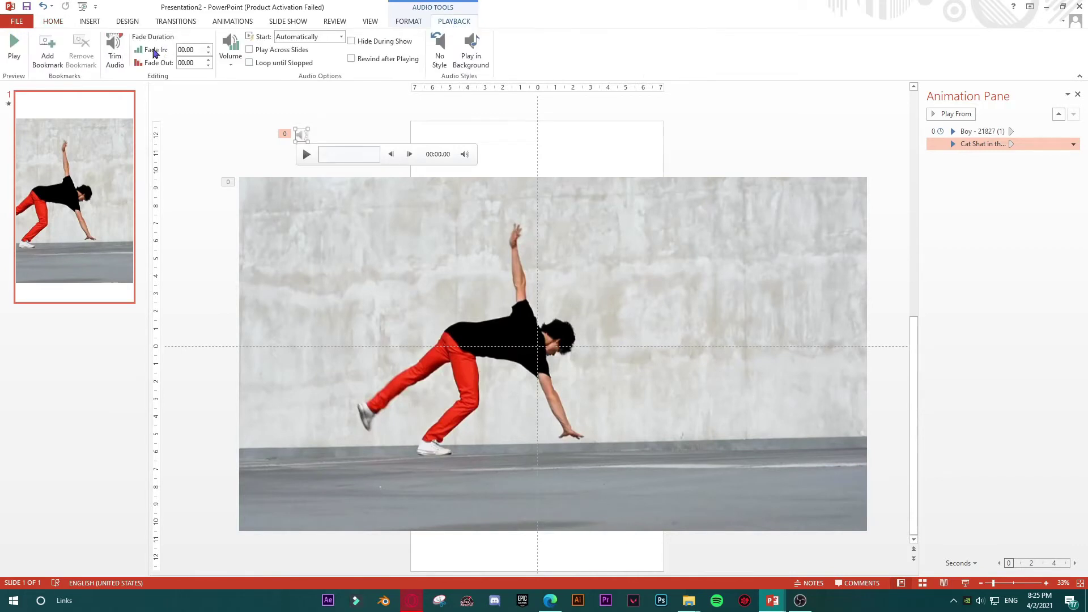
pyautogui.click(114, 53)
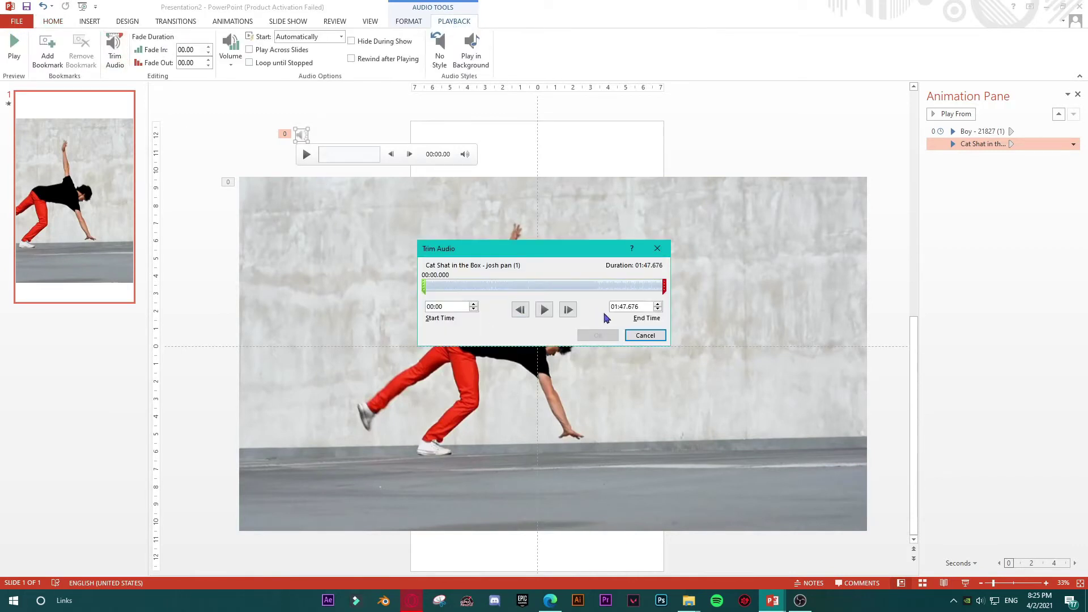
pyautogui.click(641, 333)
pyautogui.click(996, 130)
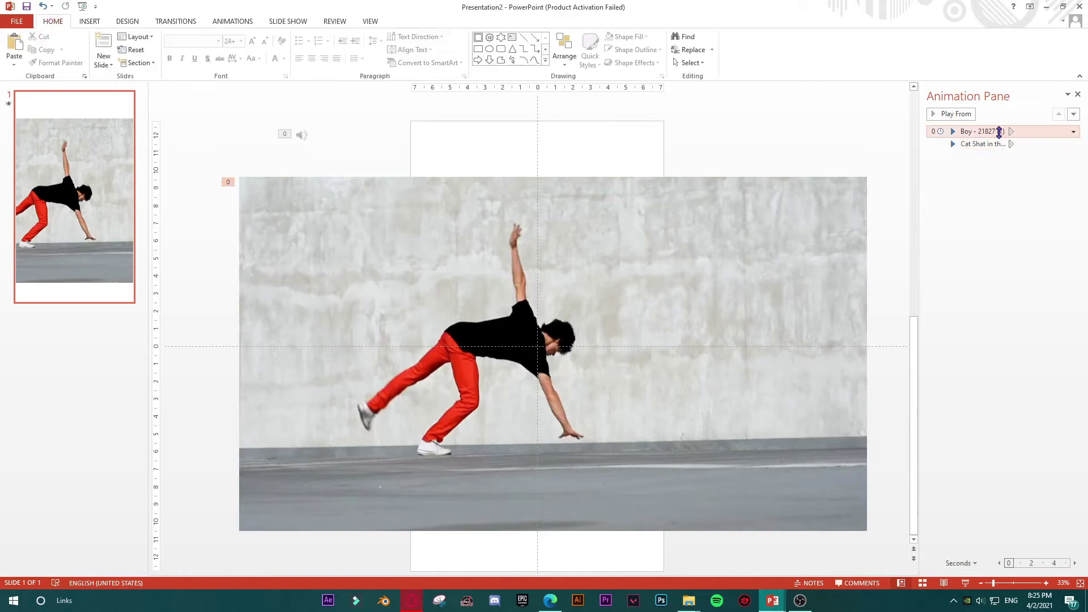
pyautogui.click(282, 211)
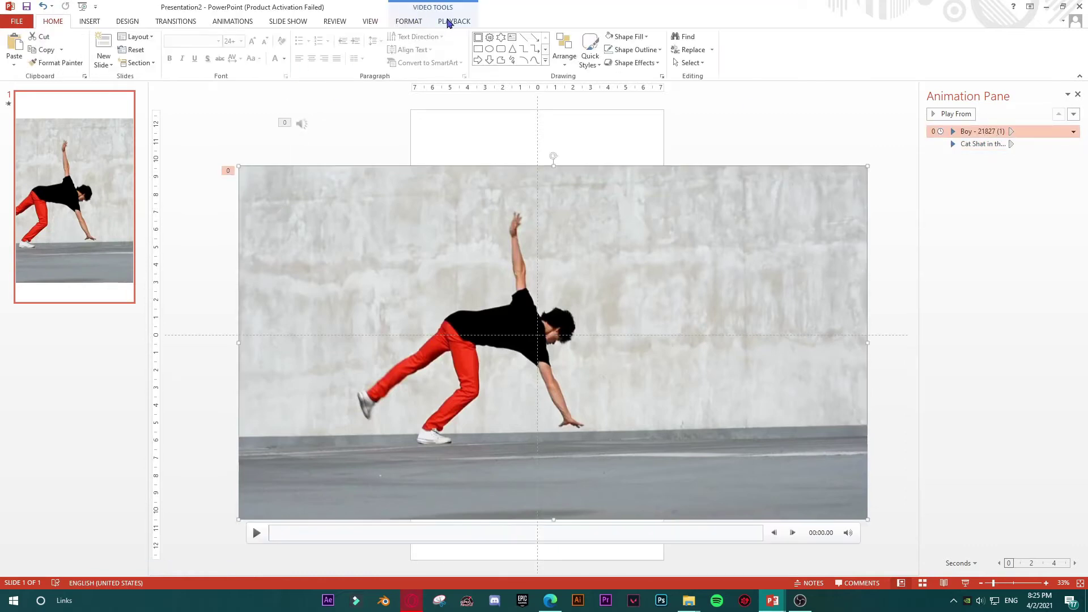
pyautogui.click(448, 23)
pyautogui.click(114, 53)
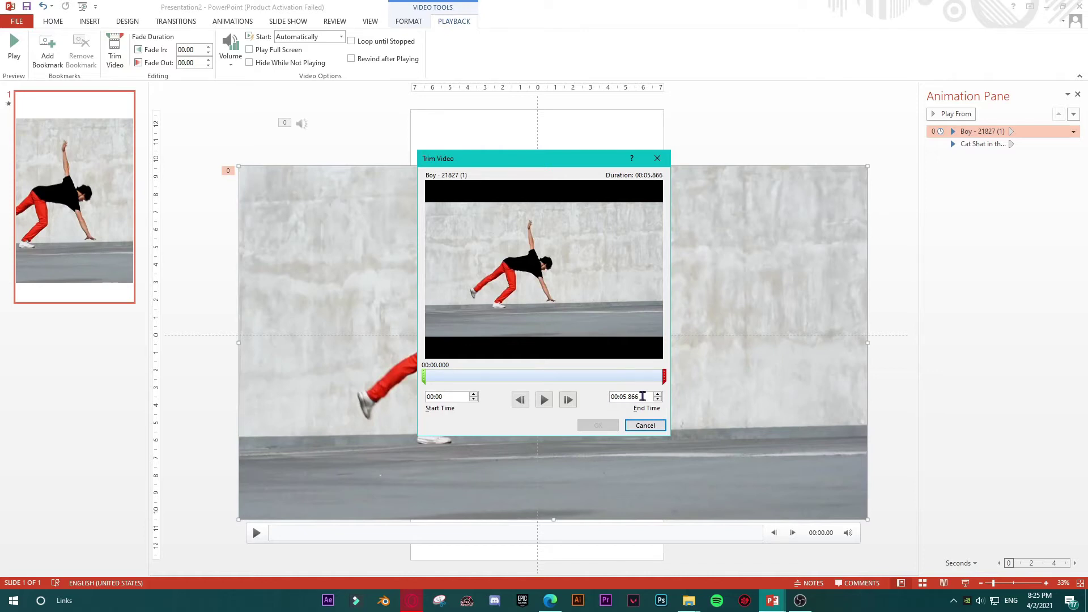
pyautogui.click(645, 426)
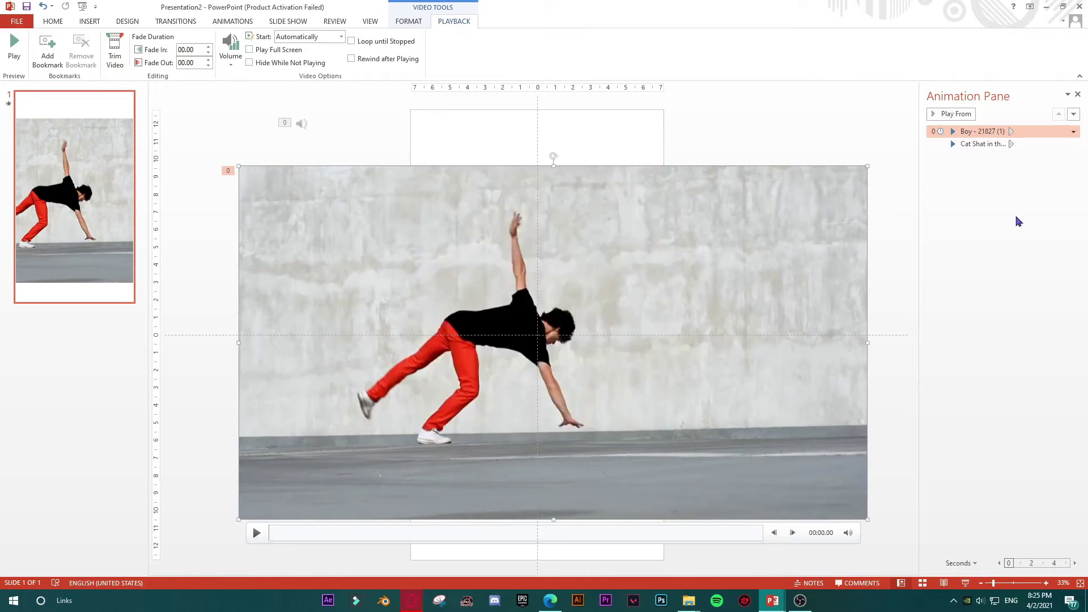
# - Trim the Cat Shat in the Box music to end at 5.866 seconds
pyautogui.click(303, 123)
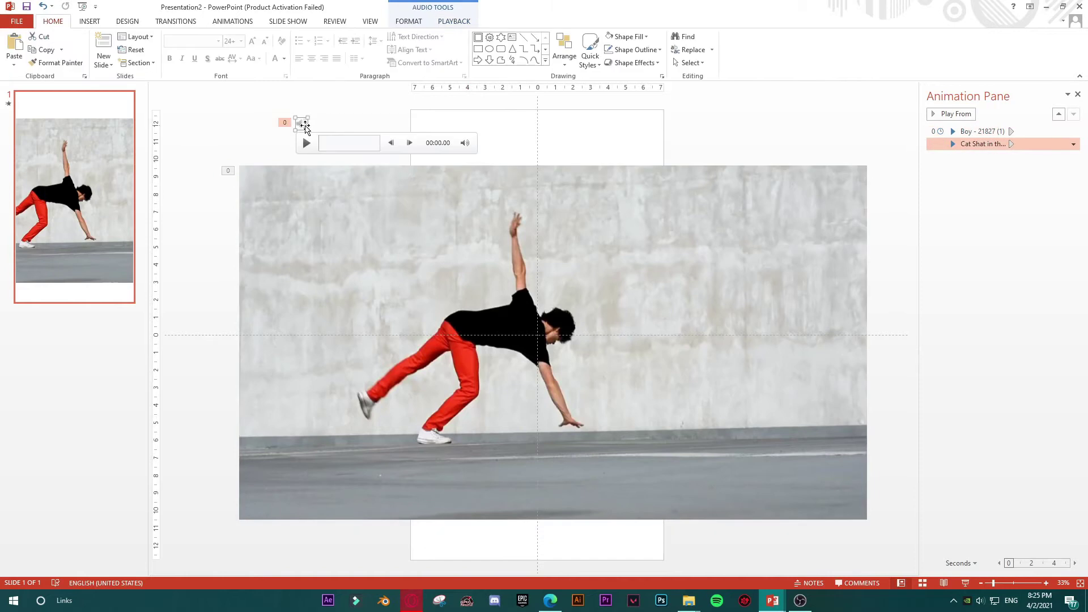
pyautogui.click(452, 22)
pyautogui.click(110, 45)
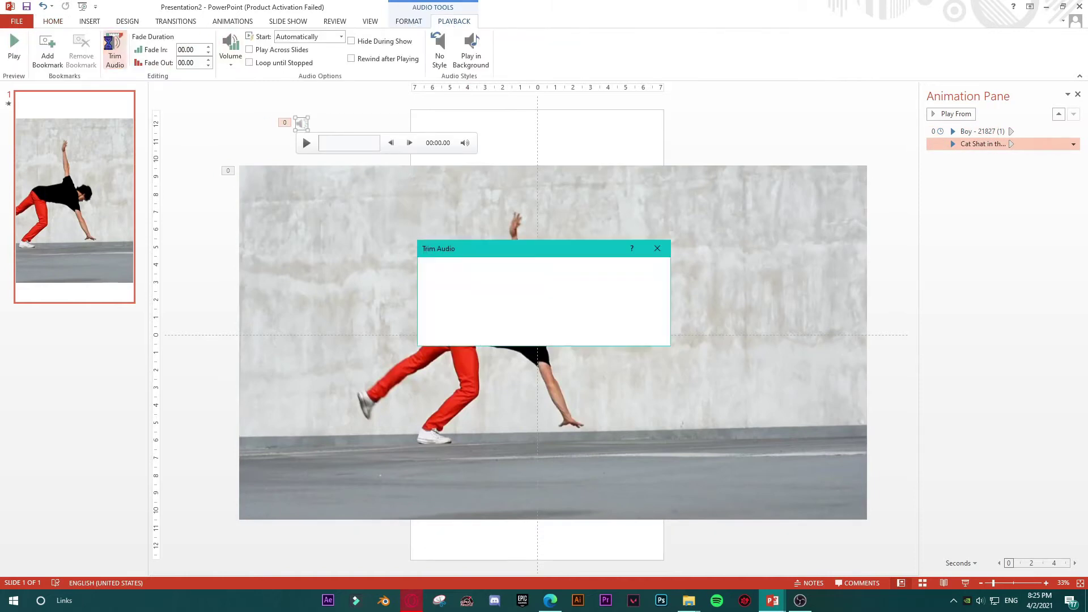
pyautogui.click(635, 307)
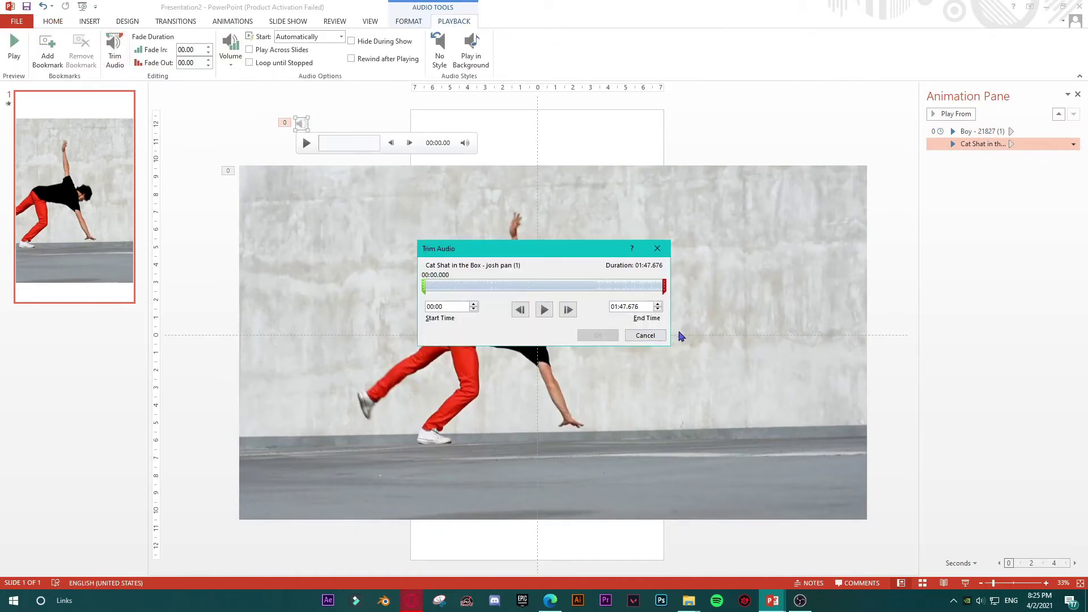
pyautogui.press('BackSpace')
pyautogui.press('BackSpace')
pyautogui.press('BackSpace')
pyautogui.press('BackSpace')
pyautogui.press('BackSpace')
pyautogui.press('BackSpace')
pyautogui.press('BackSpace')
pyautogui.press('BackSpace')
pyautogui.press('BackSpace')
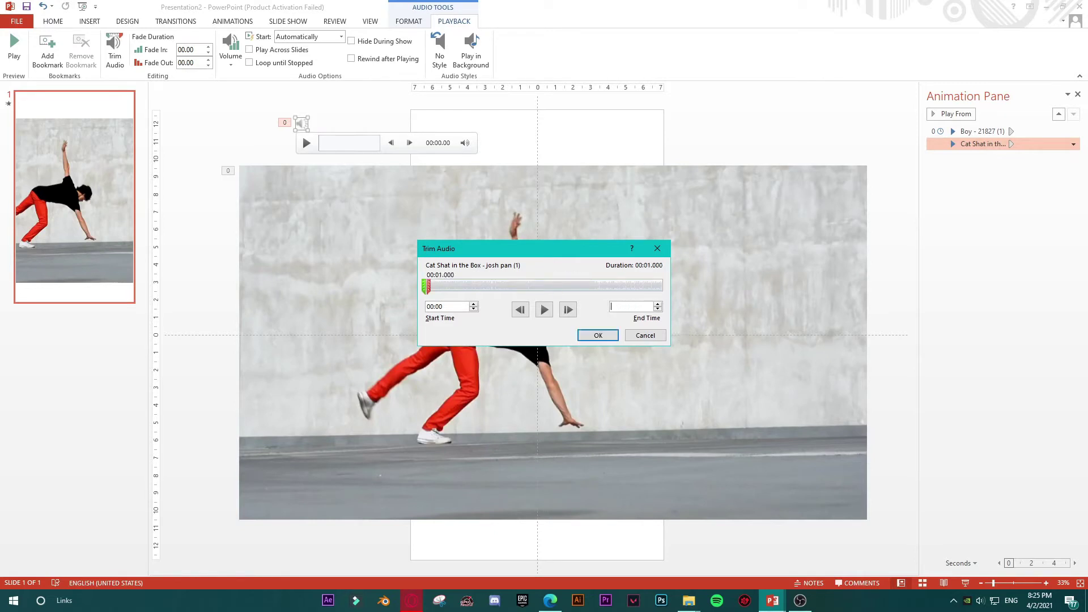
pyautogui.write('5.866')
pyautogui.click(614, 337)
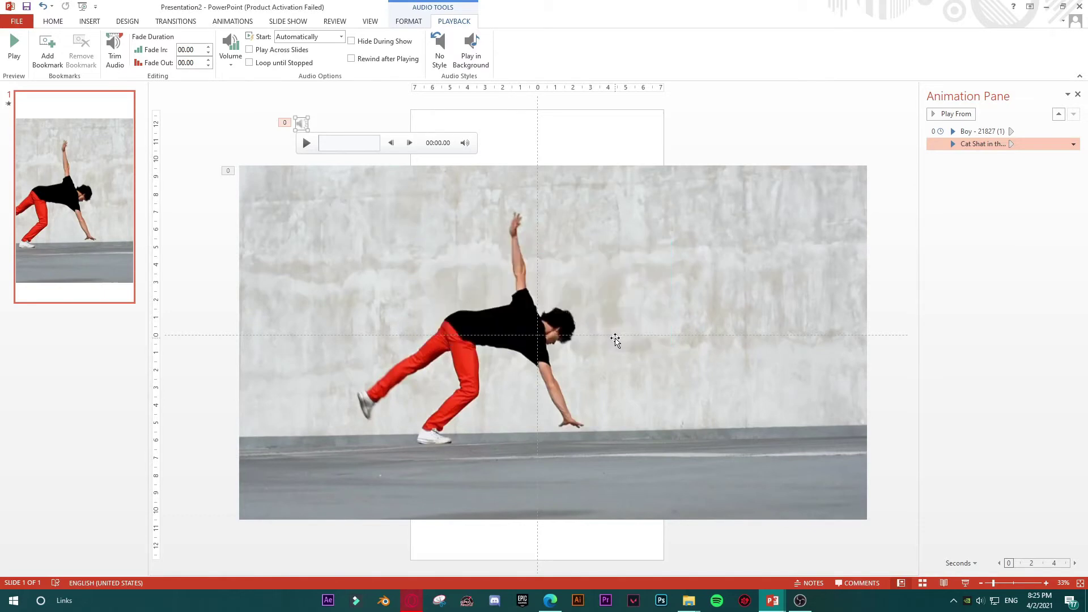
pyautogui.click(965, 583)
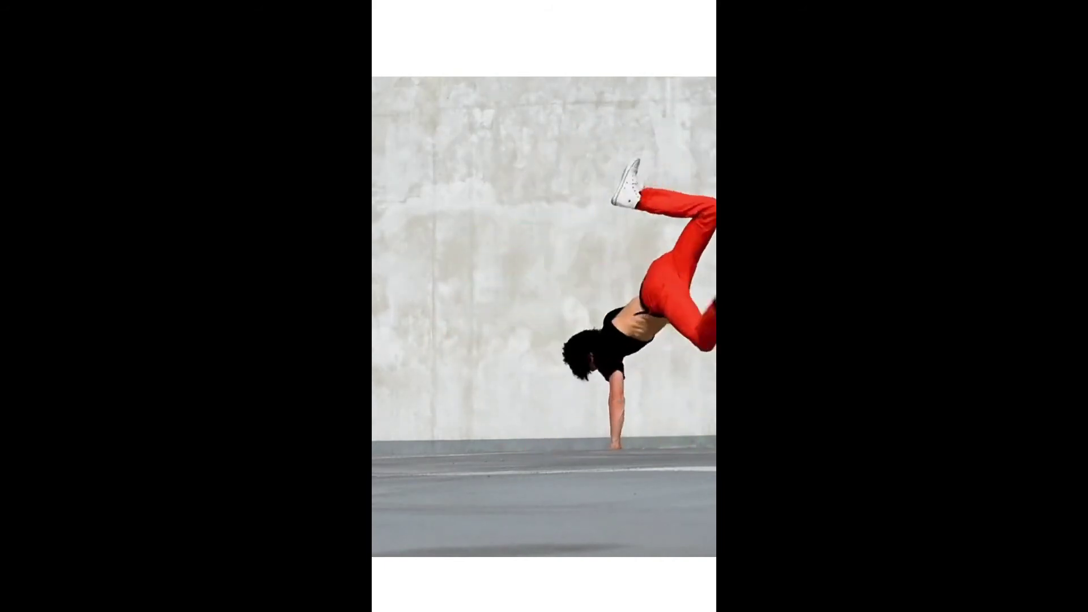
pyautogui.press('Escape')
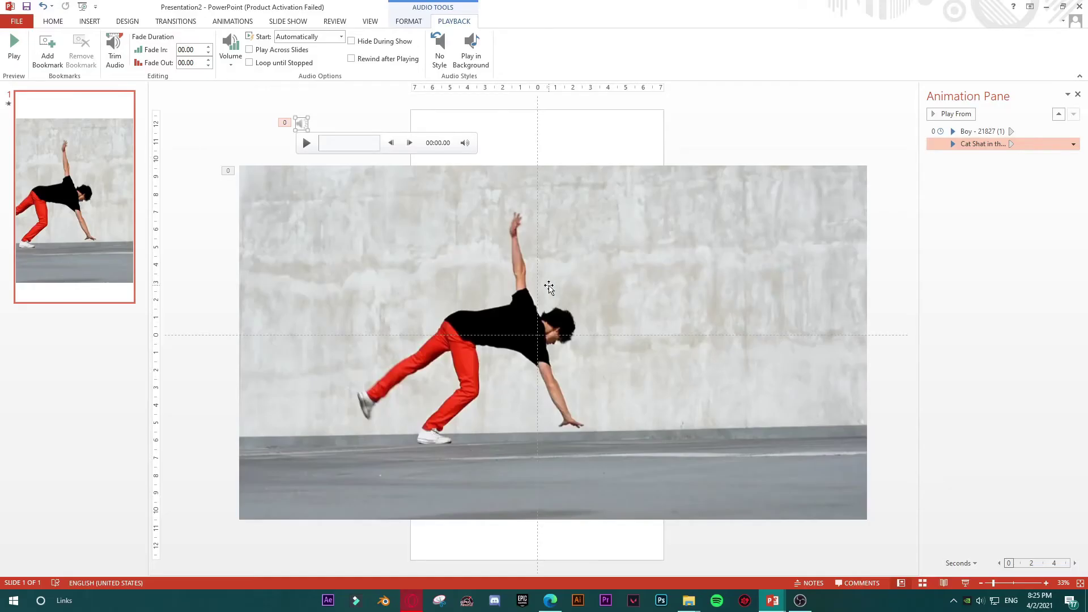
# - Insert a text box above the dance video reading 'SPINING'
pyautogui.click(621, 240)
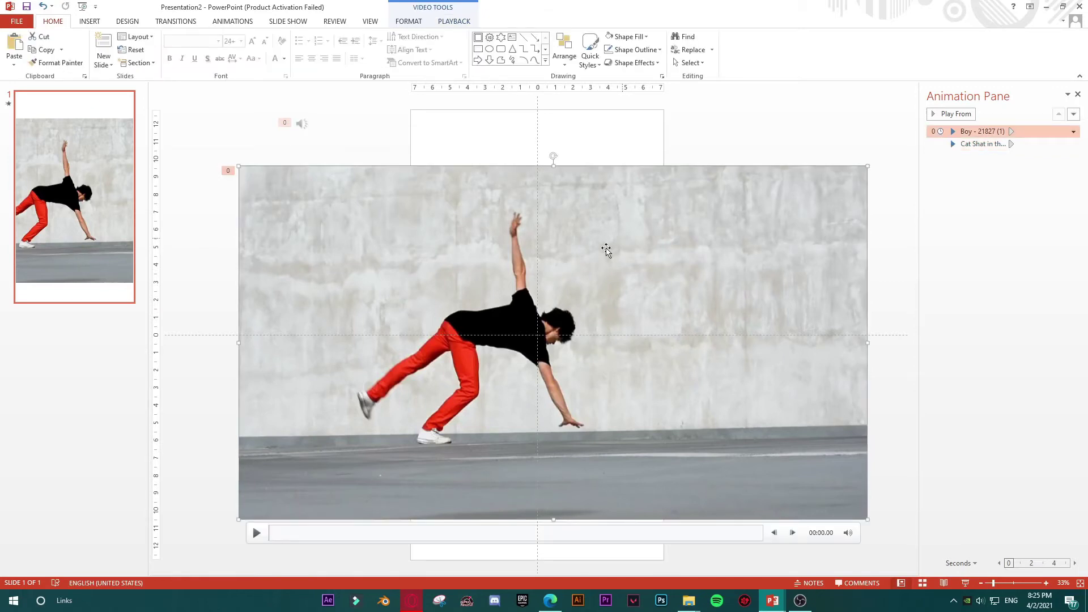
pyautogui.click(93, 23)
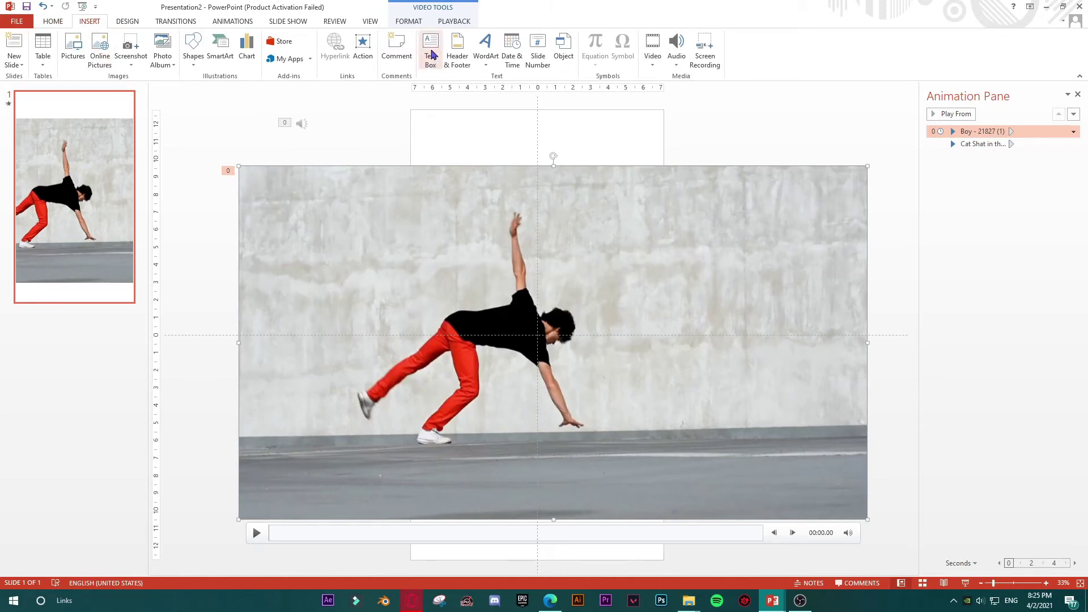
pyautogui.click(373, 139)
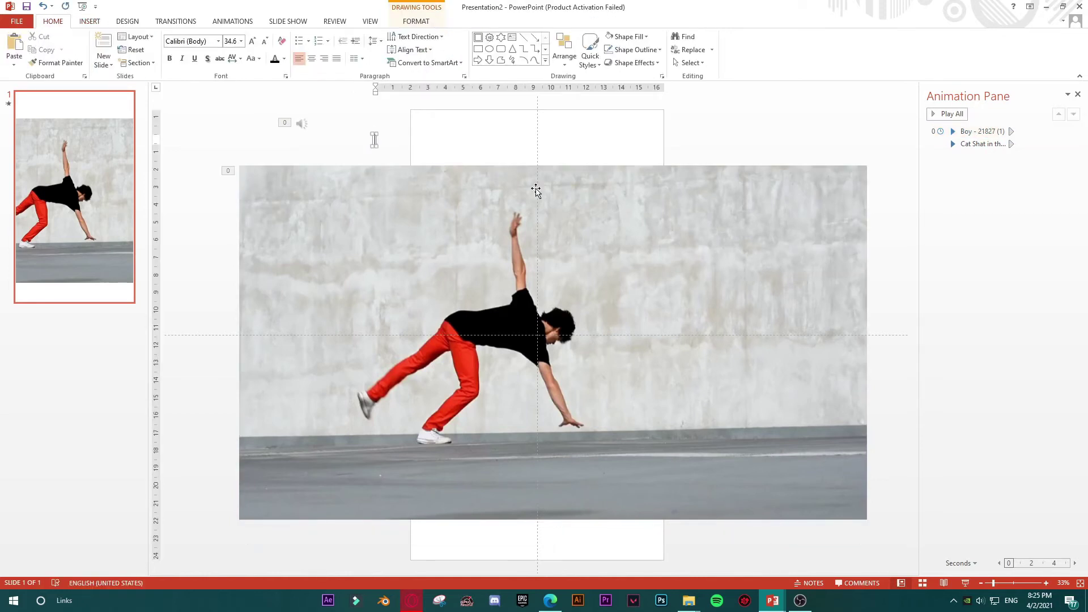
pyautogui.write('SPINING')
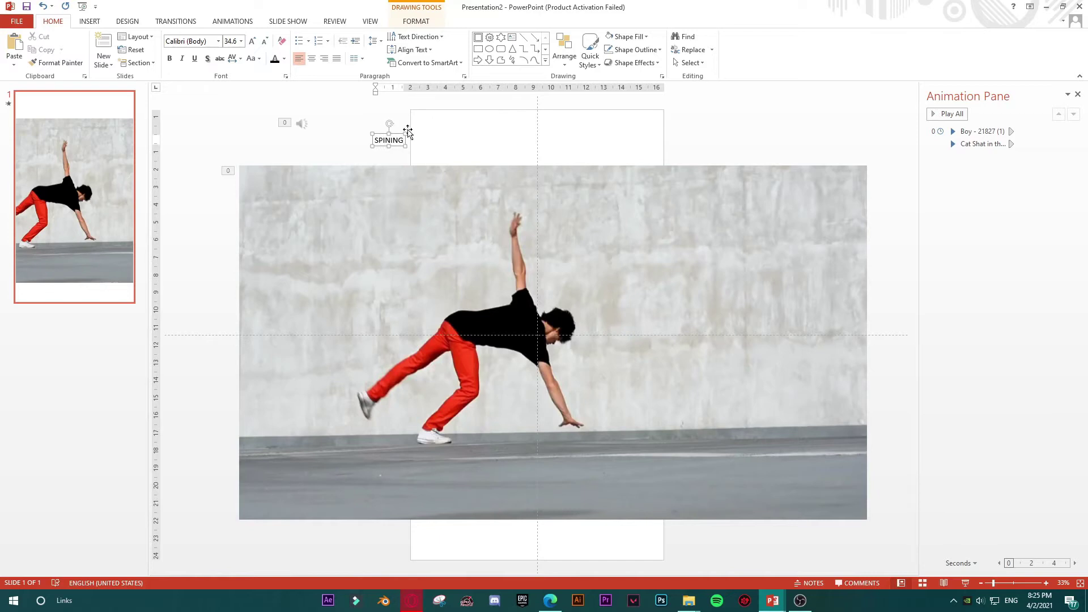
# - Set SPINING to Bahnschrift SemiBold size 166 and move it onto the top of the video
pyautogui.click(403, 132)
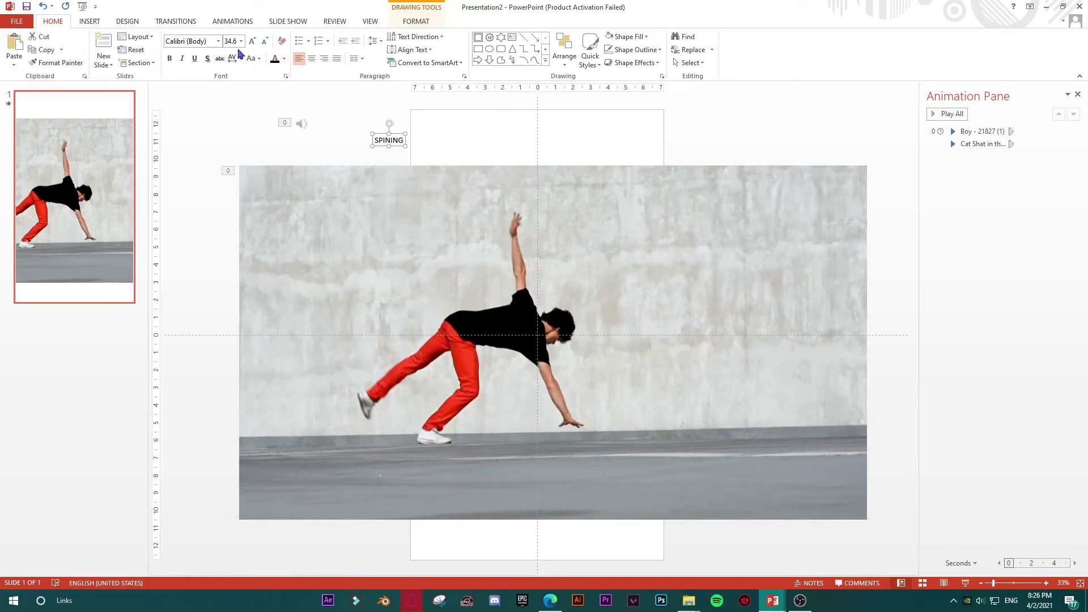
pyautogui.click(219, 41)
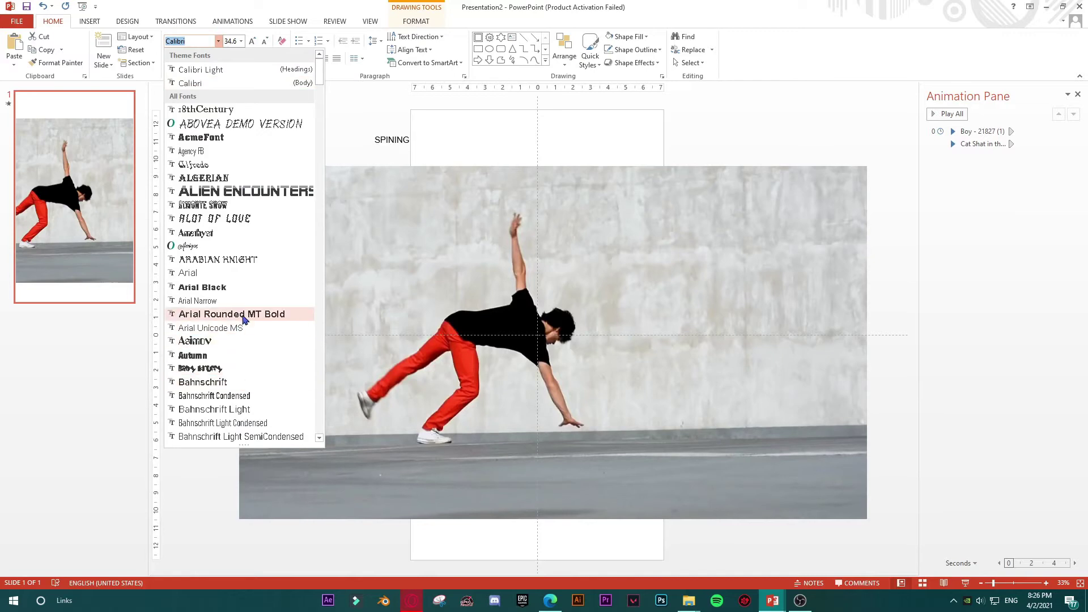
pyautogui.scroll(-1, 236, 288)
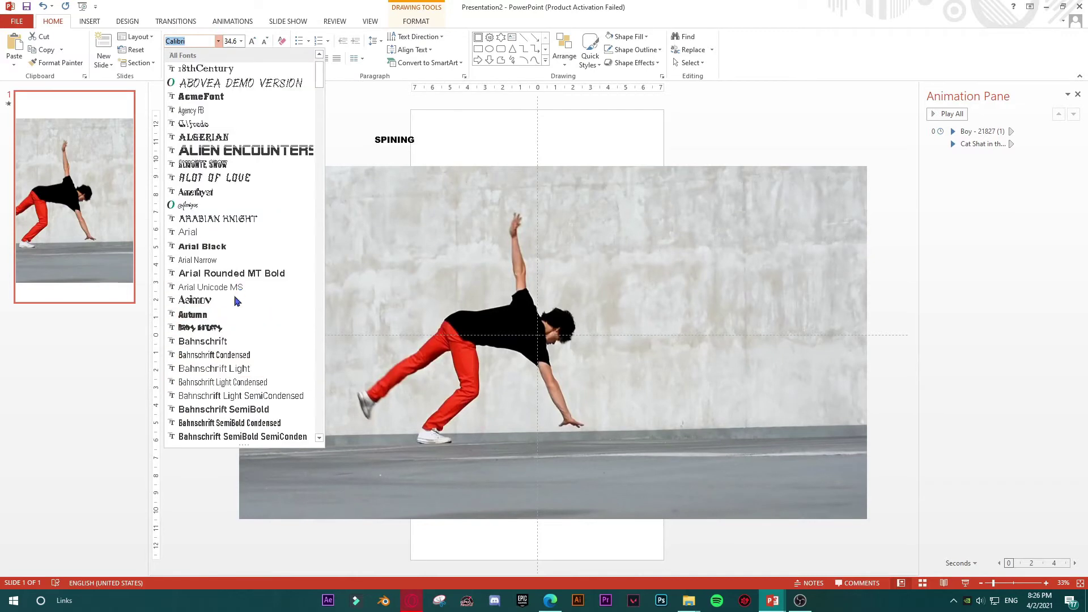
pyautogui.click(257, 421)
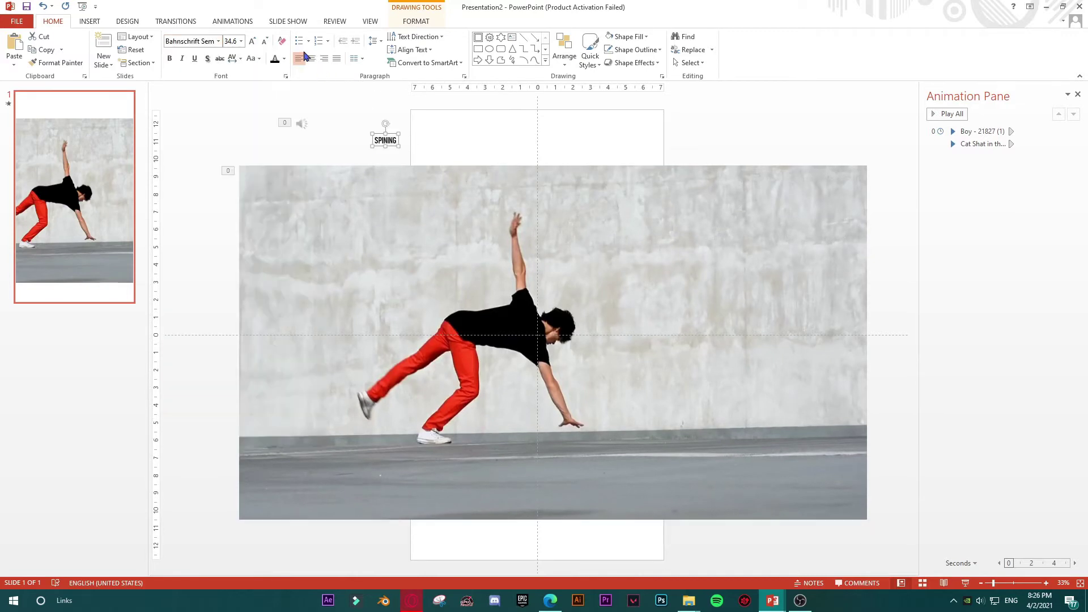
pyautogui.click(253, 42)
pyautogui.click(253, 42)
pyautogui.click(253, 42)
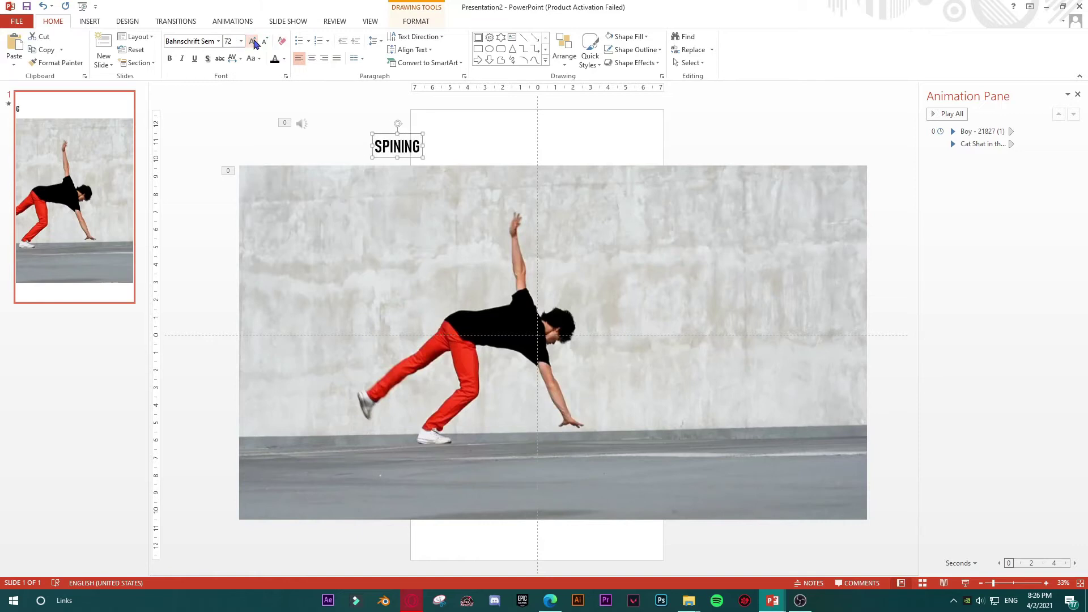
pyautogui.click(253, 41)
pyautogui.click(252, 42)
pyautogui.click(253, 41)
pyautogui.click(253, 42)
pyautogui.click(253, 42)
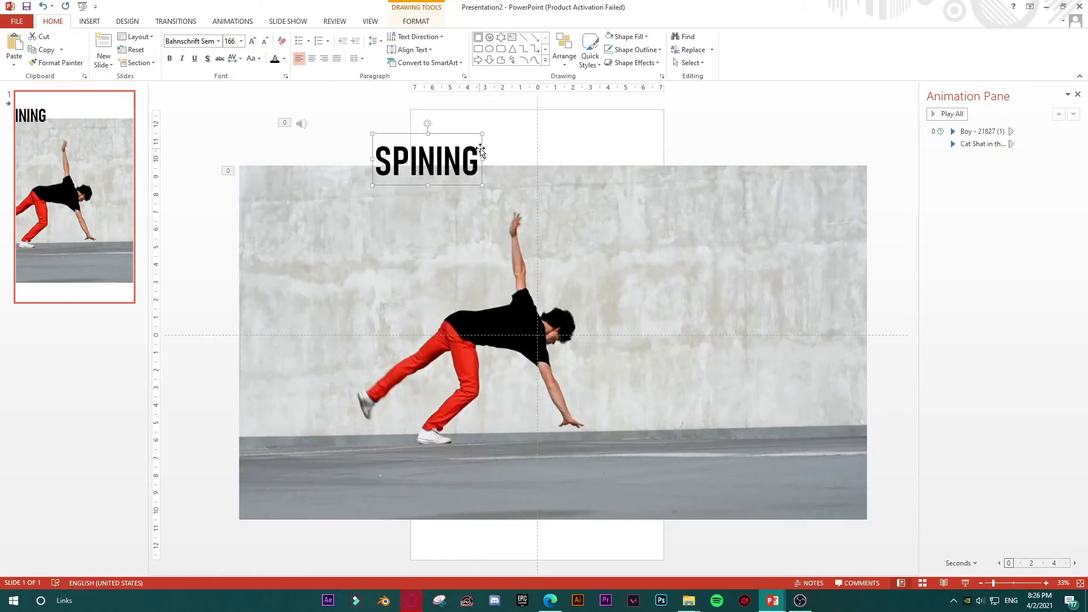
pyautogui.moveTo(480, 150); pyautogui.dragTo(597, 185)
# - Centre the SPINING caption horizontally on the slide
pyautogui.click(431, 21)
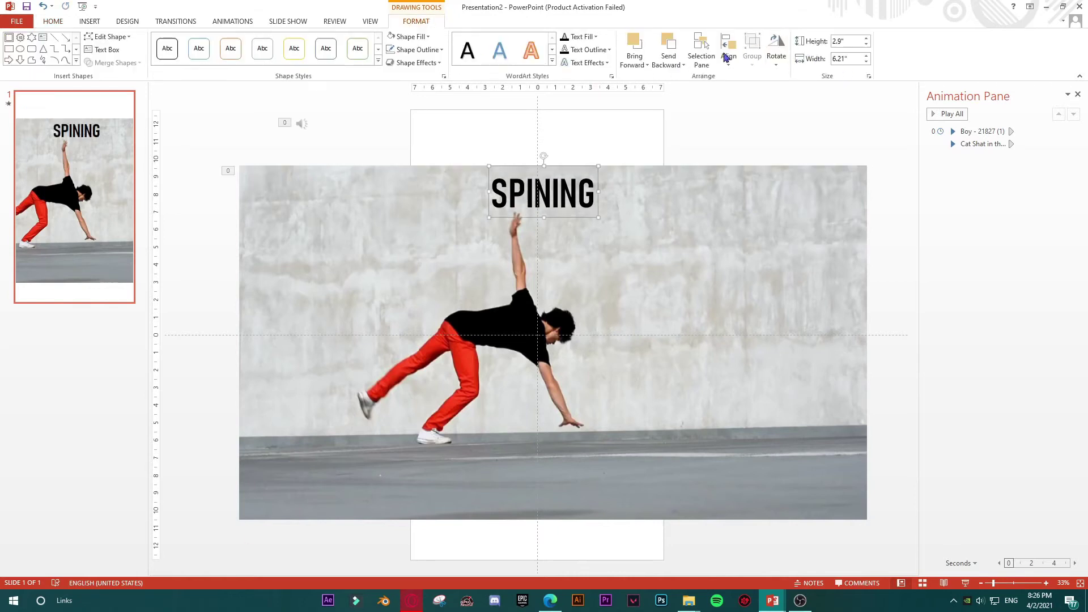
pyautogui.click(727, 57)
pyautogui.click(755, 92)
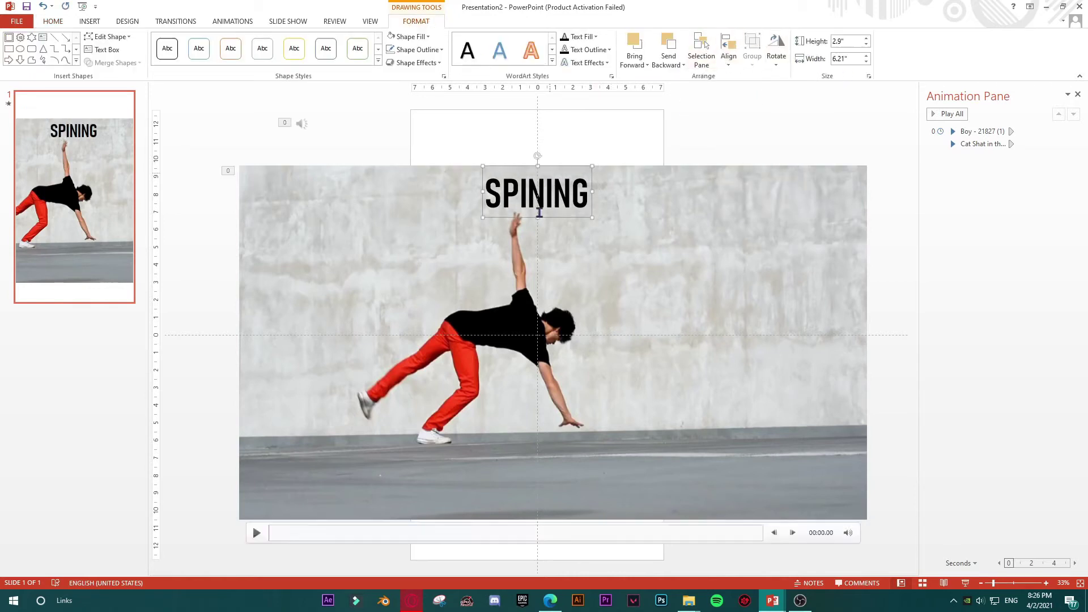
# - Duplicate the caption, place it beside the dancer, and retype it as 'ONLINE DANCING'
pyautogui.hotkey('ctrl', 'c')
pyautogui.hotkey('ctrl', 'v')
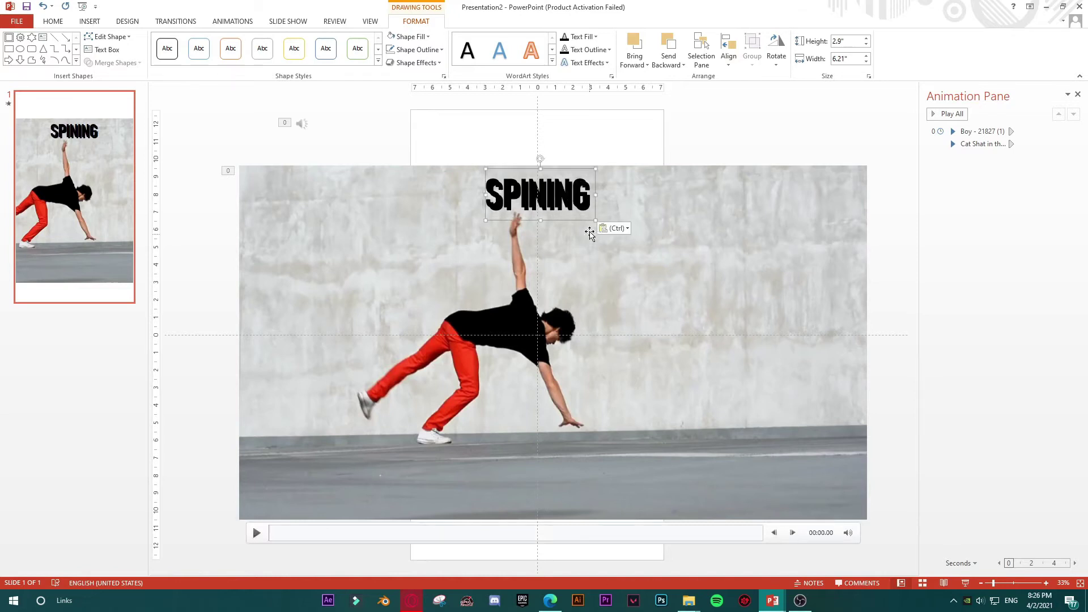
pyautogui.moveTo(596, 215); pyautogui.dragTo(563, 333)
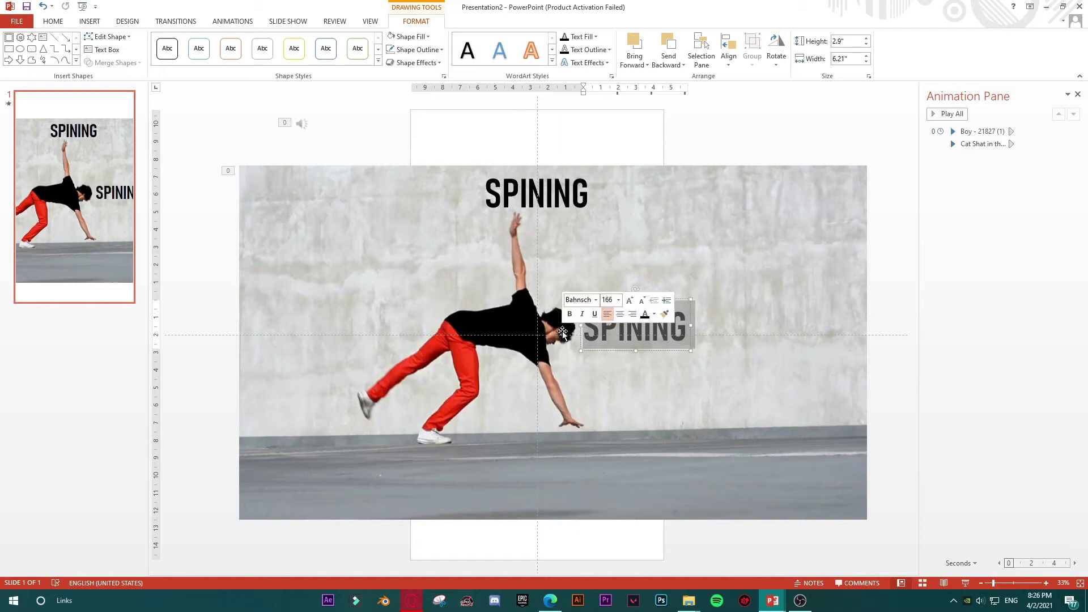
pyautogui.write('ONLINE DA')
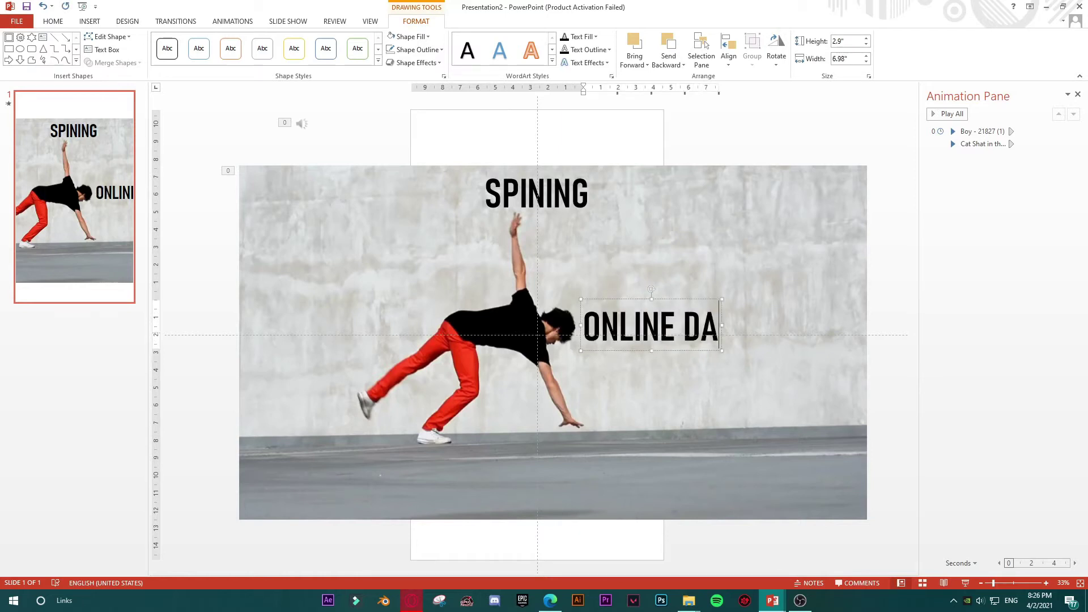
pyautogui.write('NIC')
pyautogui.press('BackSpace')
pyautogui.press('BackSpace')
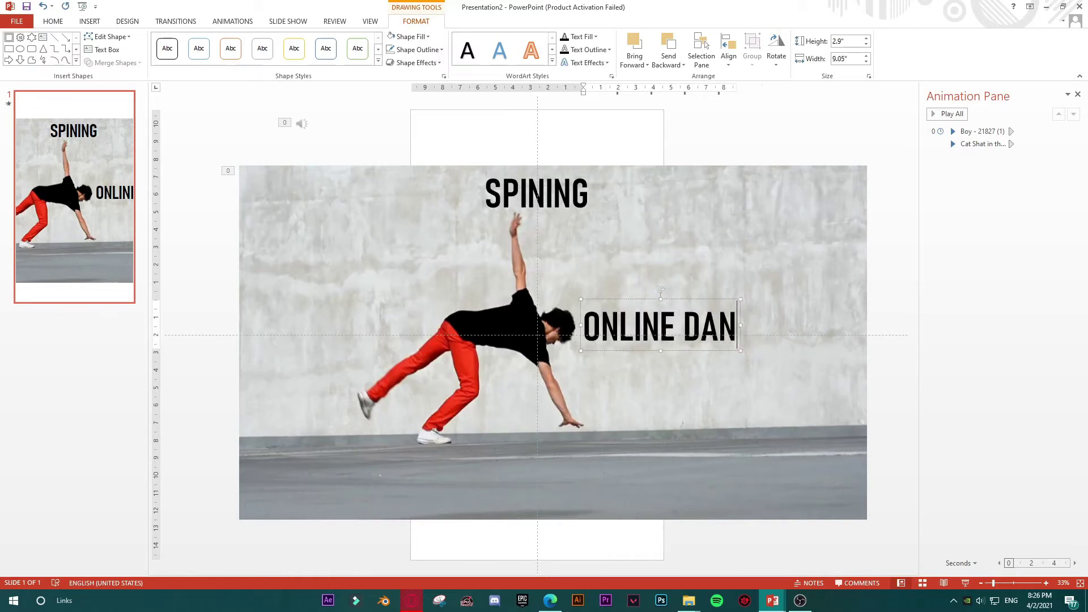
pyautogui.write('COI')
pyautogui.press('BackSpace')
pyautogui.press('BackSpace')
pyautogui.write('ING S')
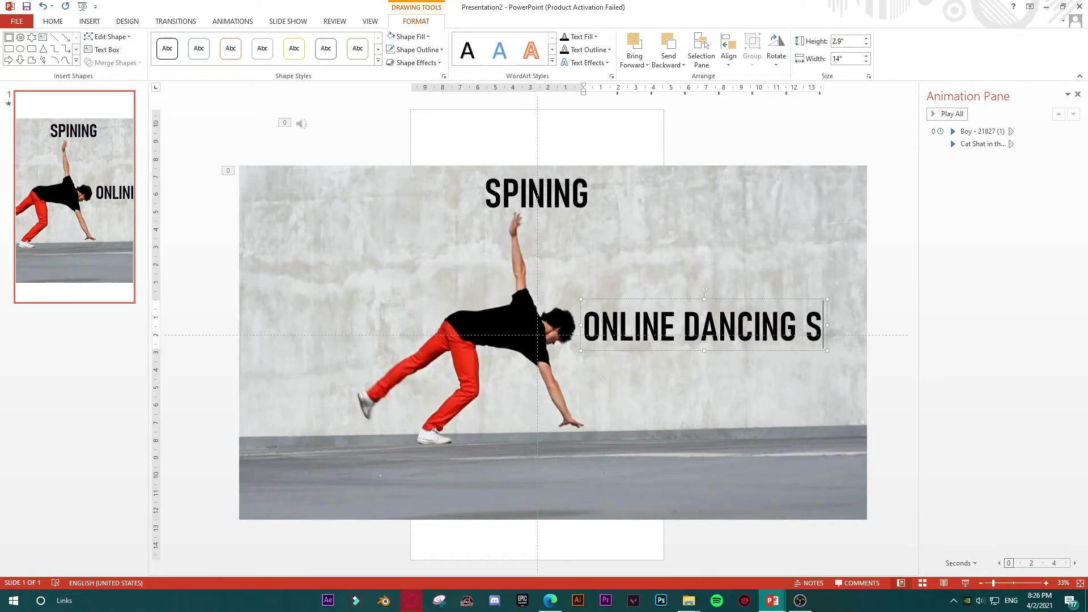
pyautogui.press('BackSpace')
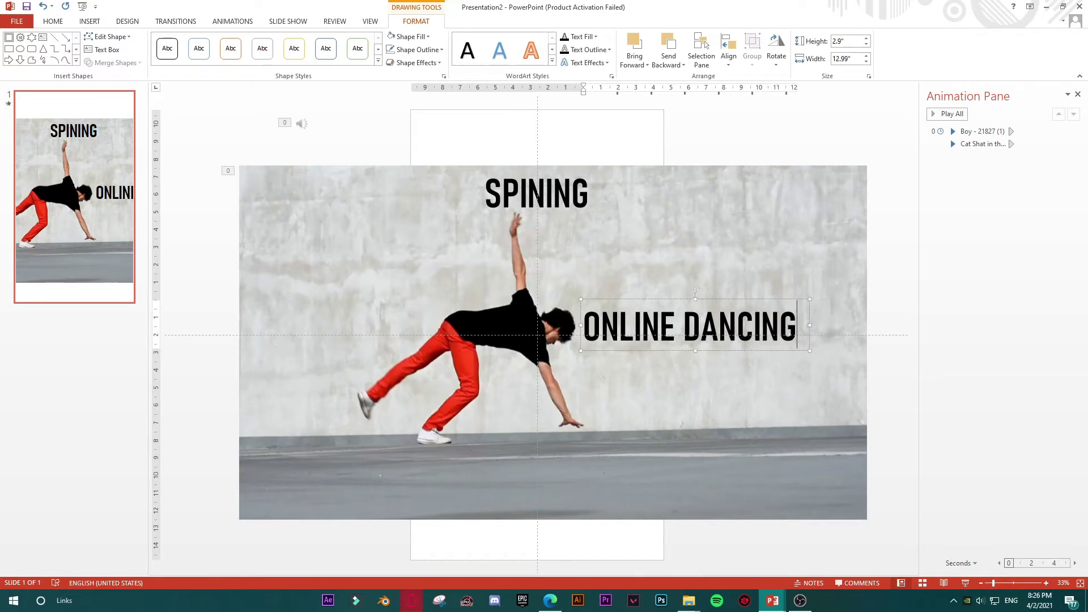